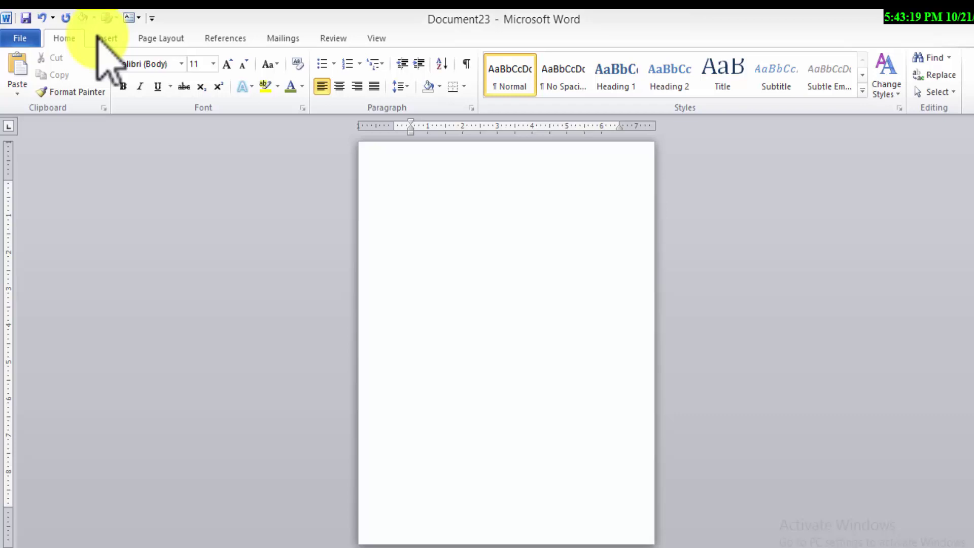
Draw a rounded rectangle on the blank page from the Shapes gallery
key(XF86MonBrightnessDown)
key(XF86MonBrightnessDown)
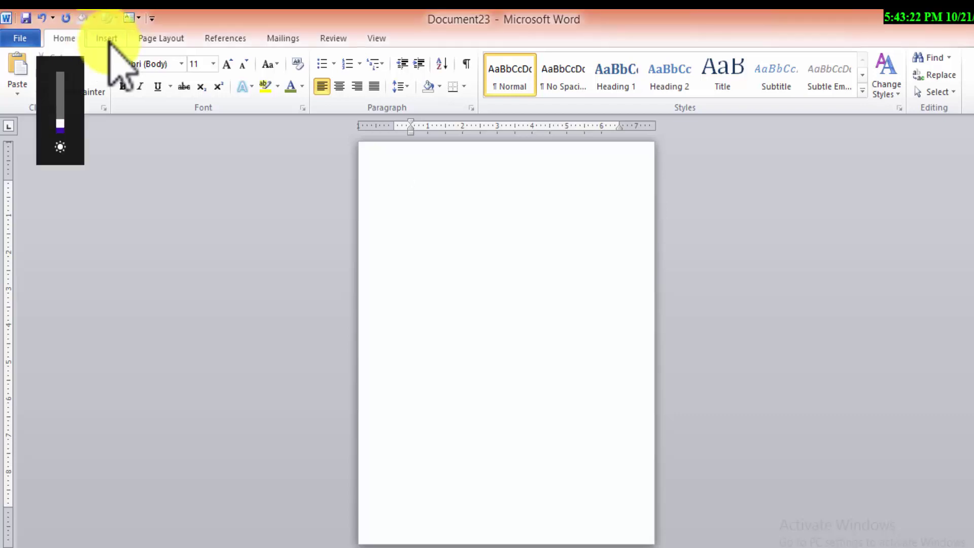
click(108, 39)
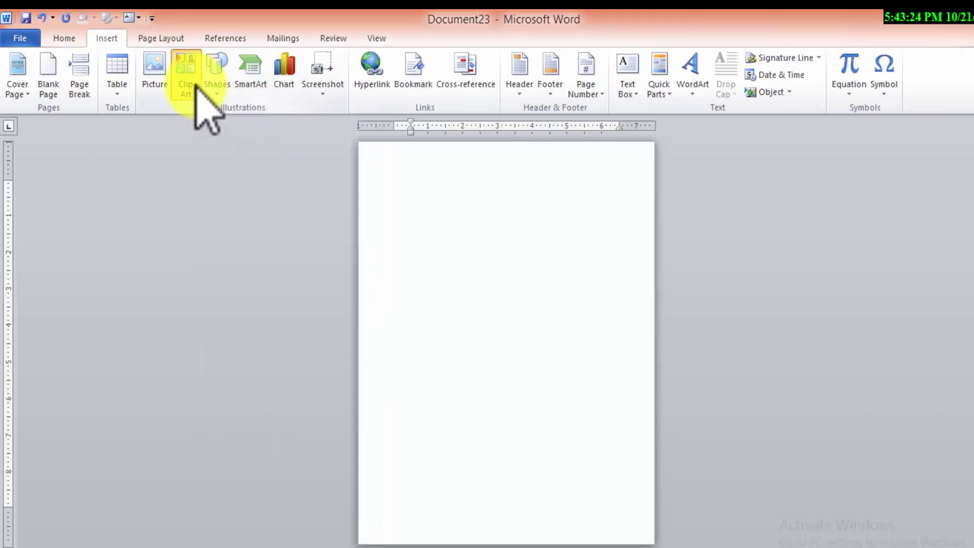
click(218, 76)
click(216, 76)
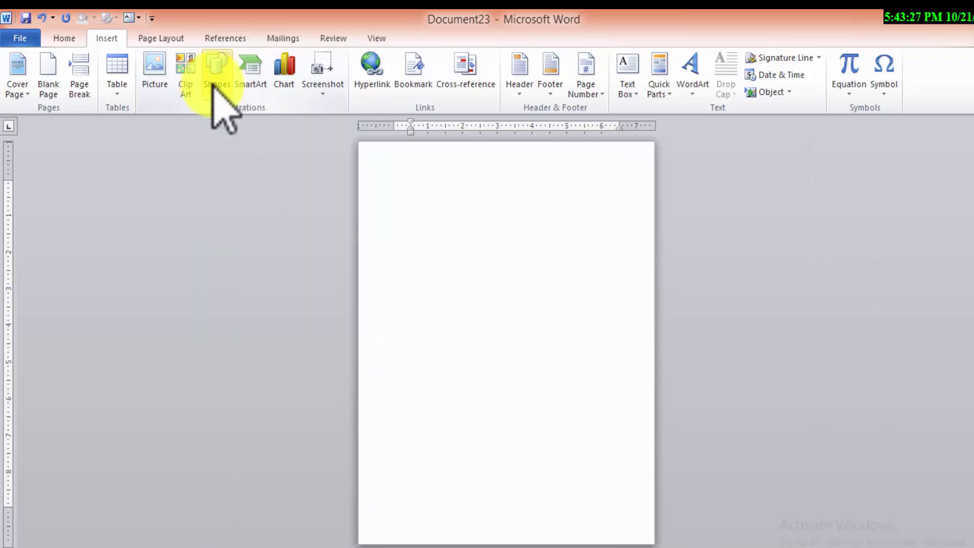
click(214, 76)
click(211, 124)
drag(428, 263, 620, 454)
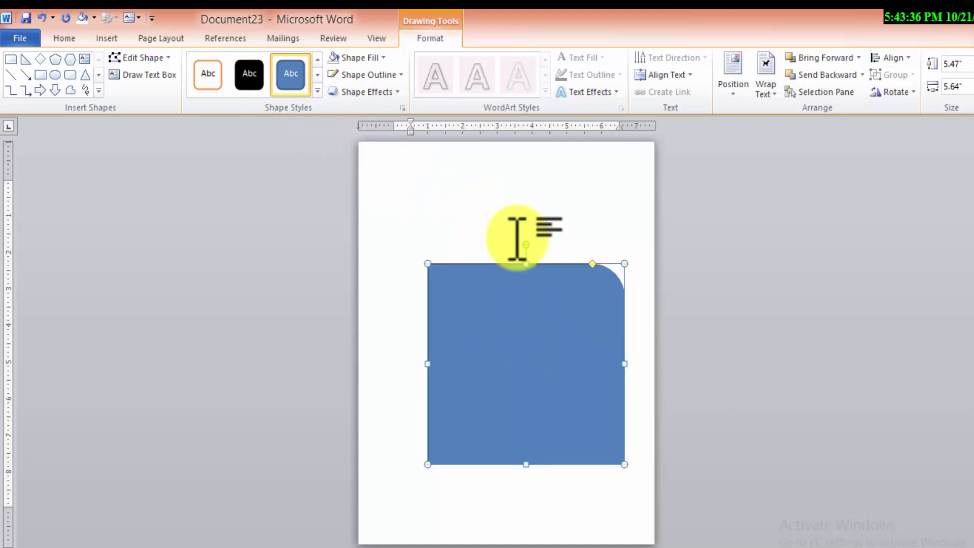
Rotate the rectangle about 45° and stretch it into a 4.43" by 15.36" diagonal band
drag(525, 246, 441, 265)
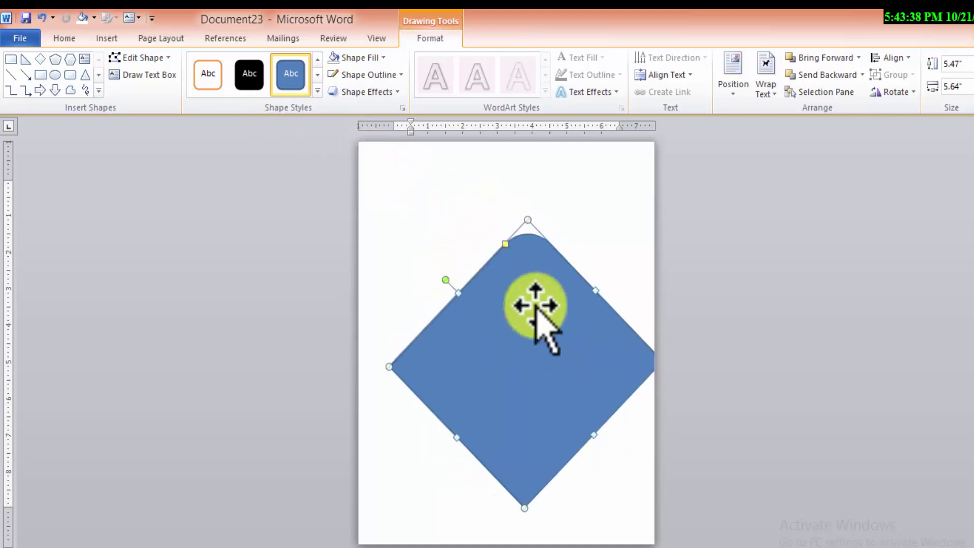
drag(458, 436, 272, 528)
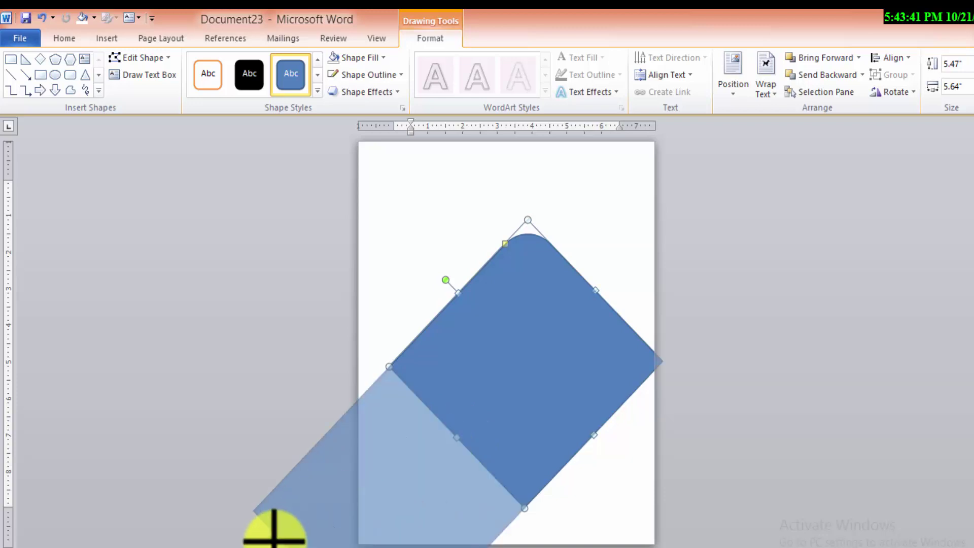
mouse_move(391, 467)
mouse_down()
mouse_move(486, 290)
mouse_move(463, 276)
mouse_up()
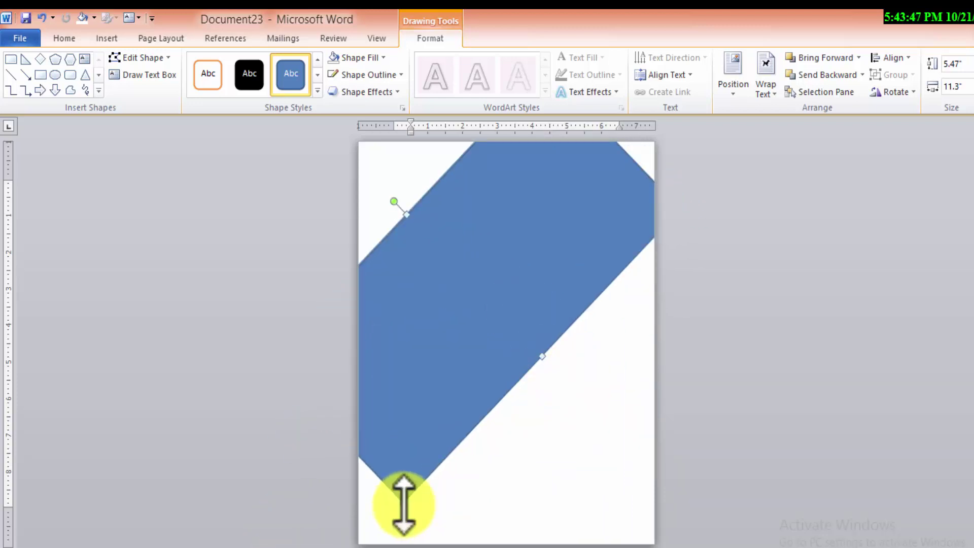
drag(404, 505, 348, 526)
drag(467, 348, 517, 305)
drag(550, 355, 518, 348)
drag(372, 505, 348, 505)
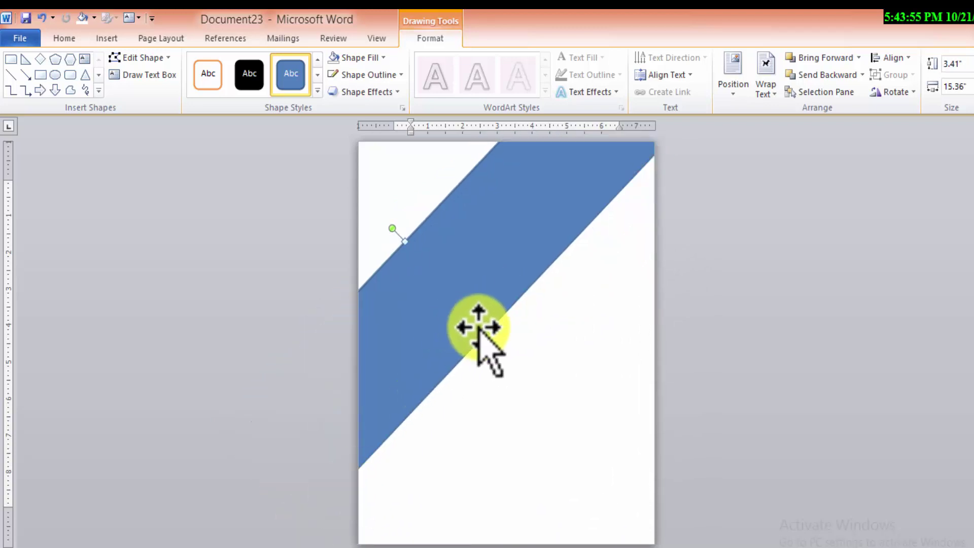
mouse_move(478, 331)
mouse_down()
mouse_move(519, 362)
mouse_move(504, 337)
mouse_up()
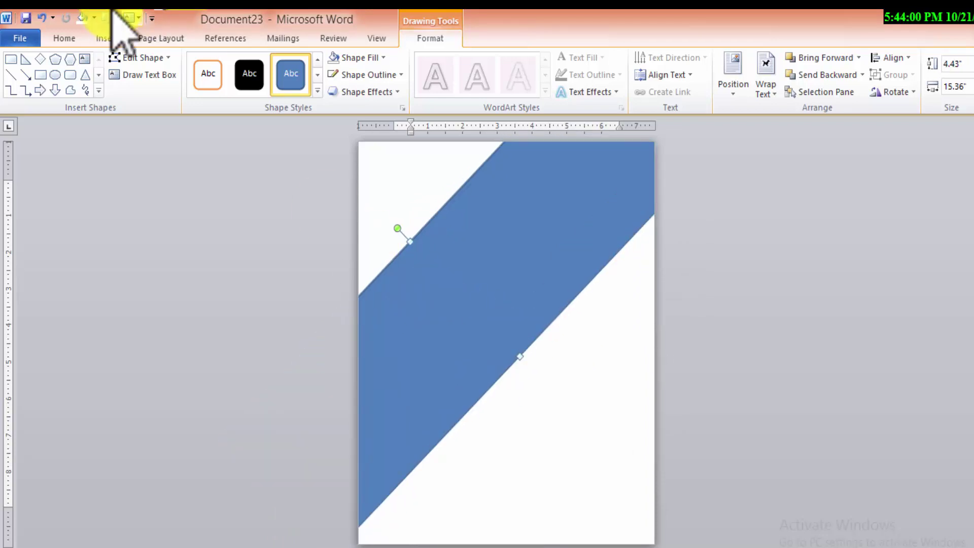
Draw a 3.6" by 3.55" freeform triangle at the right edge against the band and fill it dark teal
click(71, 91)
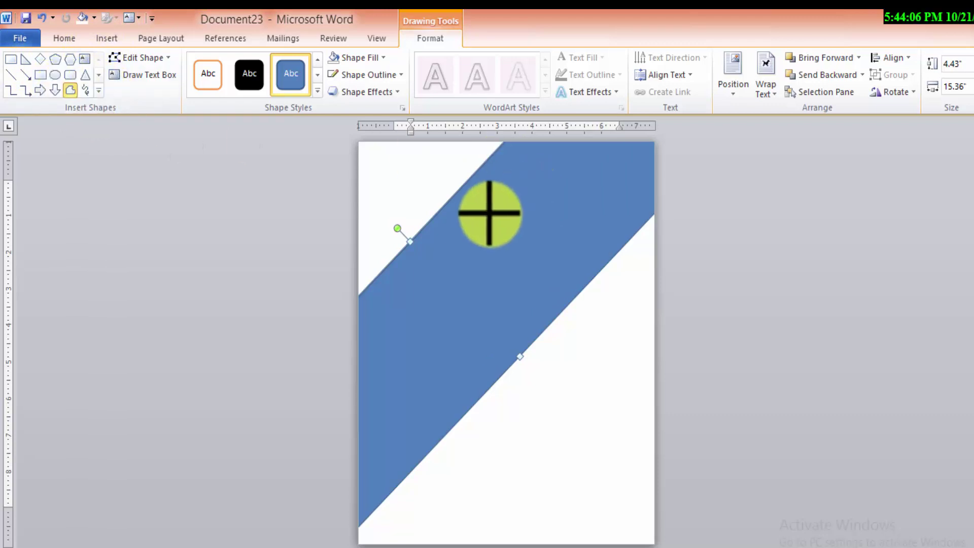
click(652, 215)
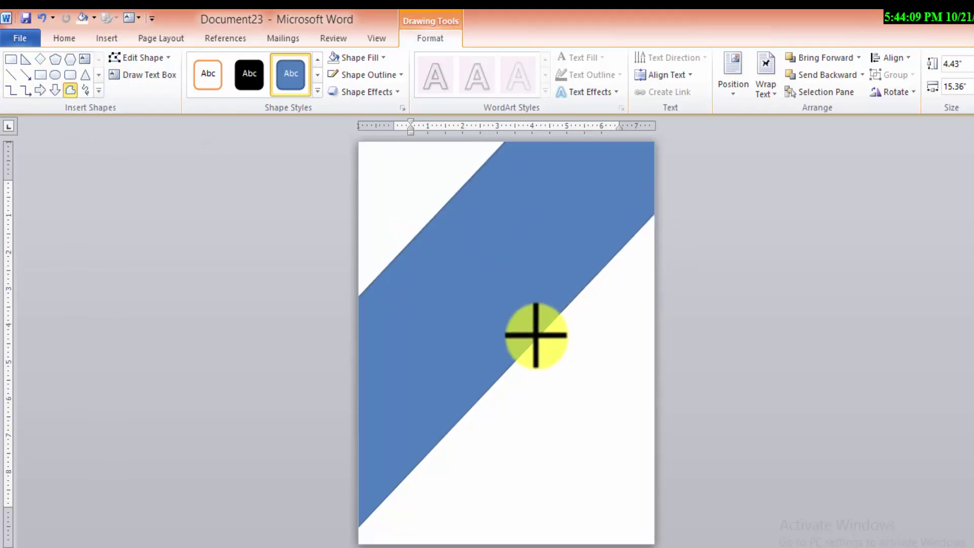
click(531, 343)
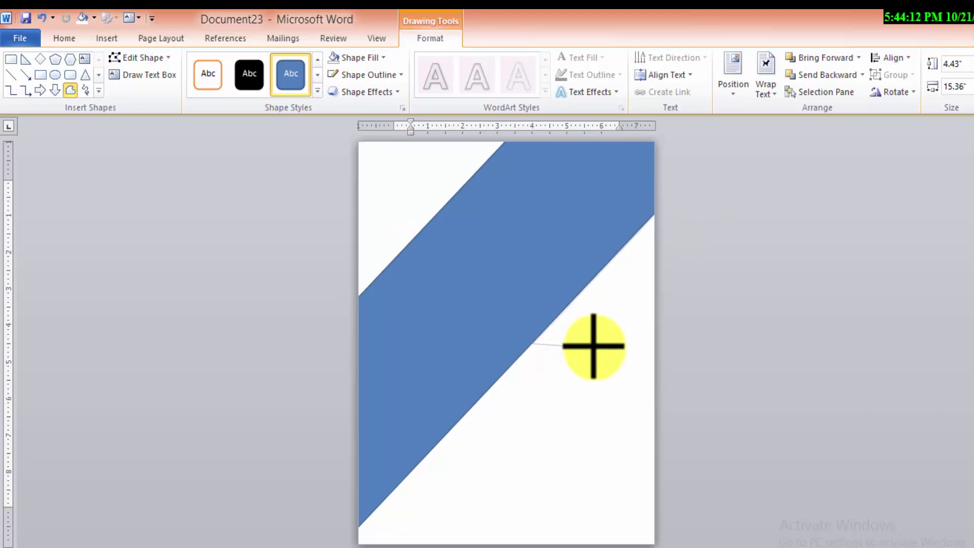
click(655, 345)
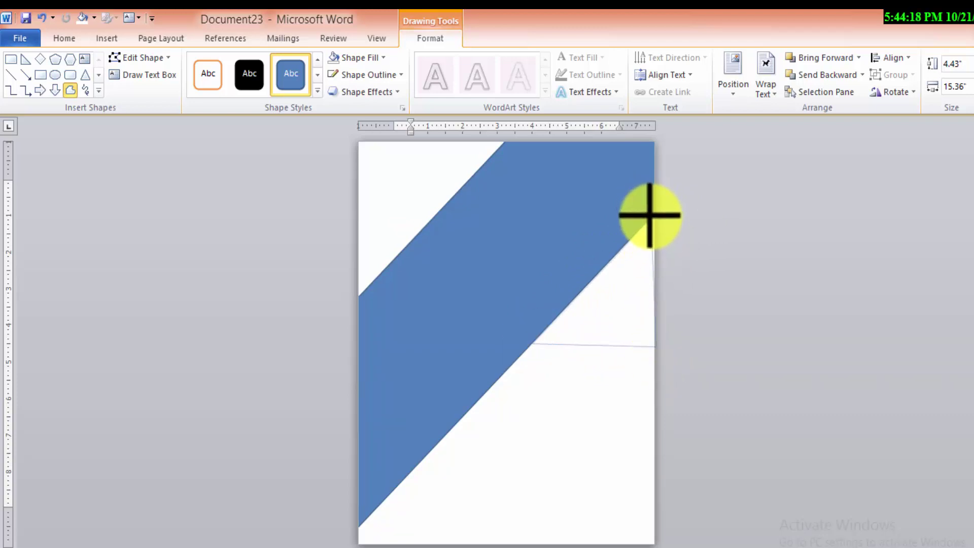
click(654, 216)
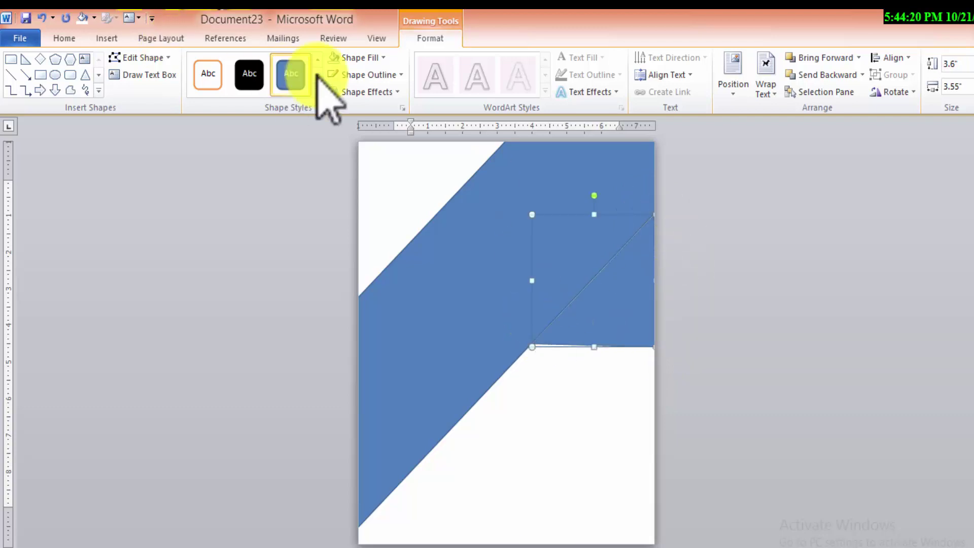
click(355, 58)
click(434, 143)
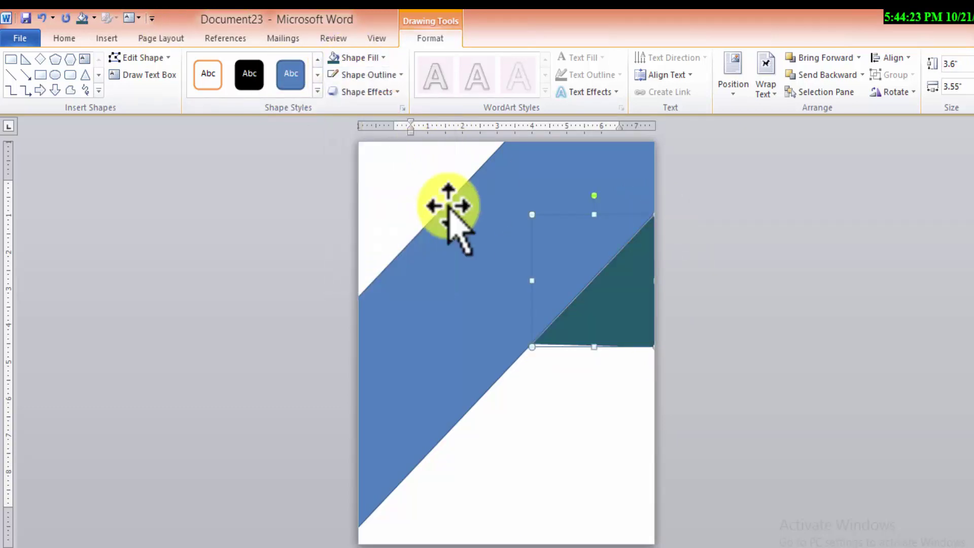
click(71, 90)
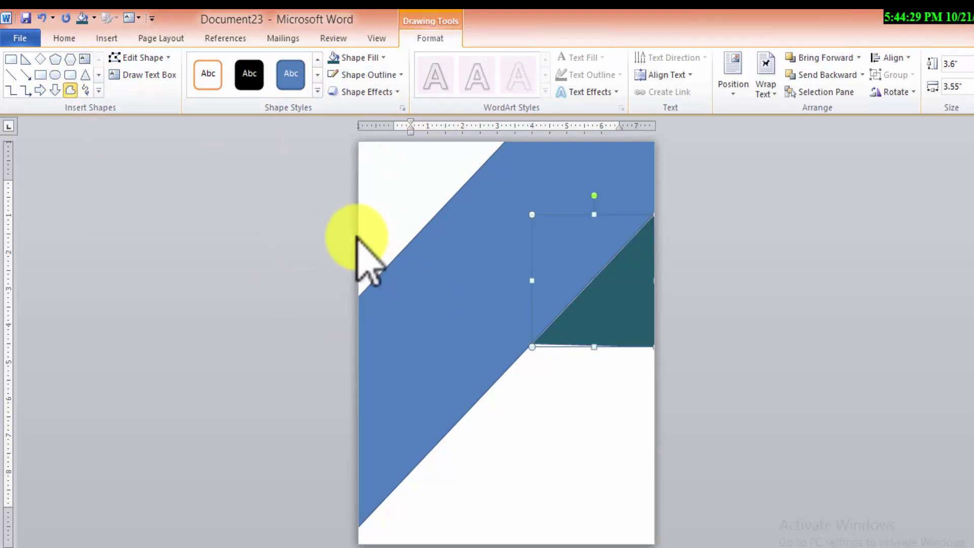
click(74, 92)
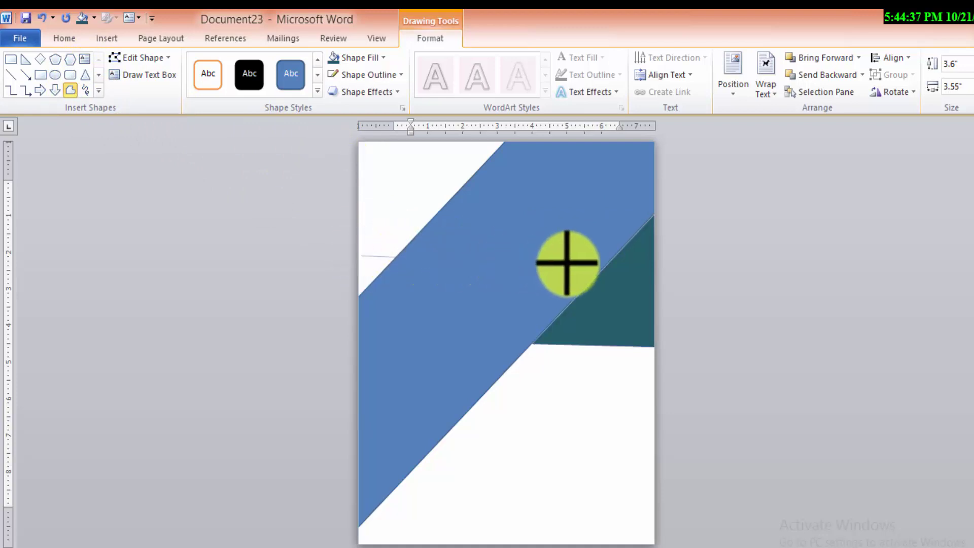
click(363, 492)
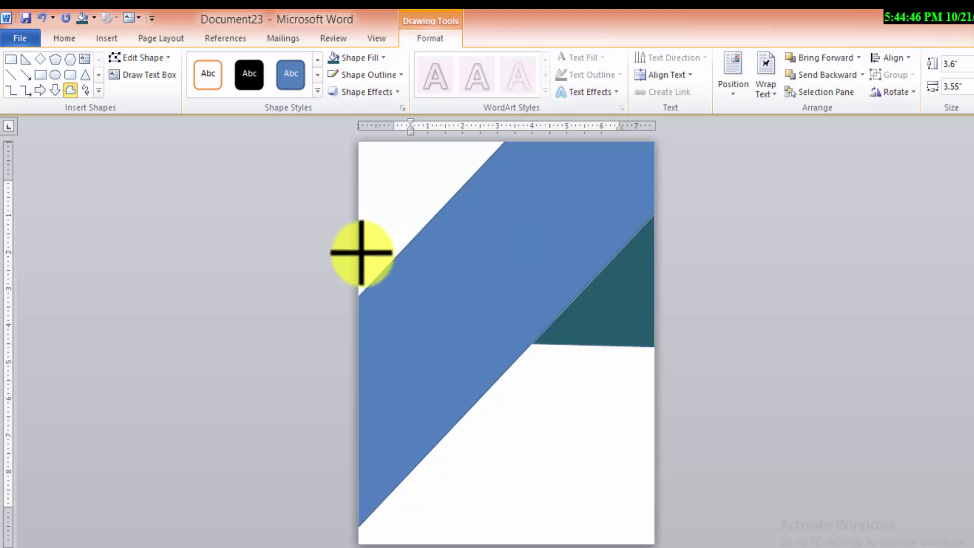
double_click(365, 255)
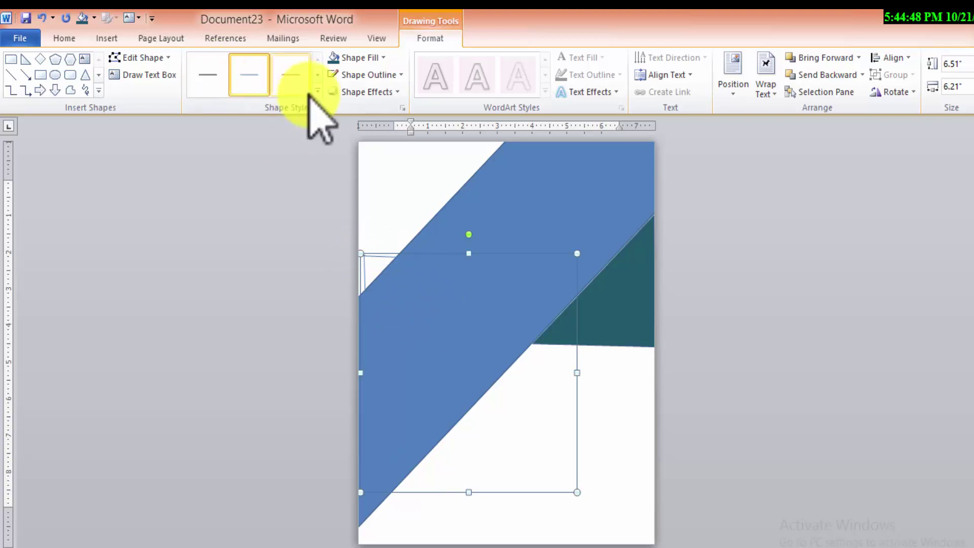
click(445, 264)
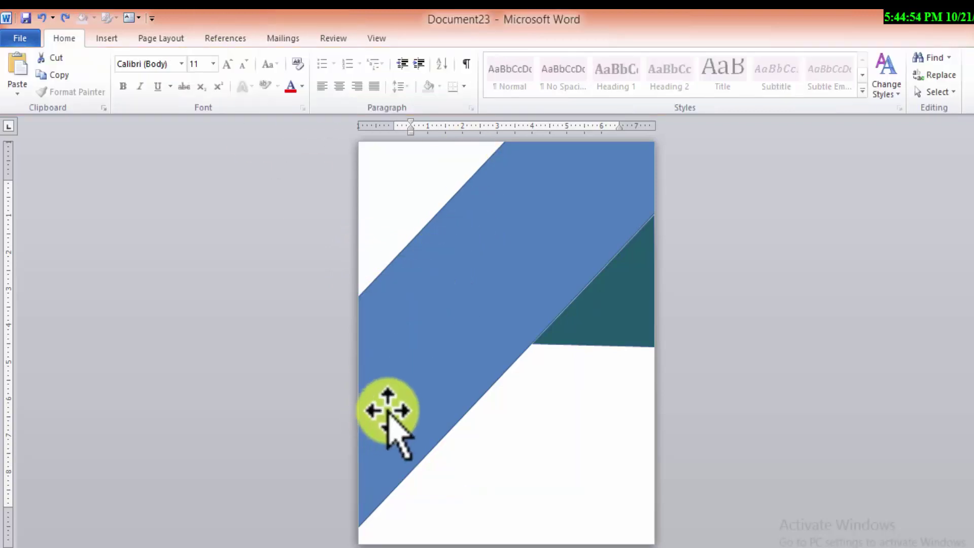
click(388, 403)
scroll(390, 406, up, 2)
scroll(385, 400, up, 2)
scroll(385, 398, down, 1)
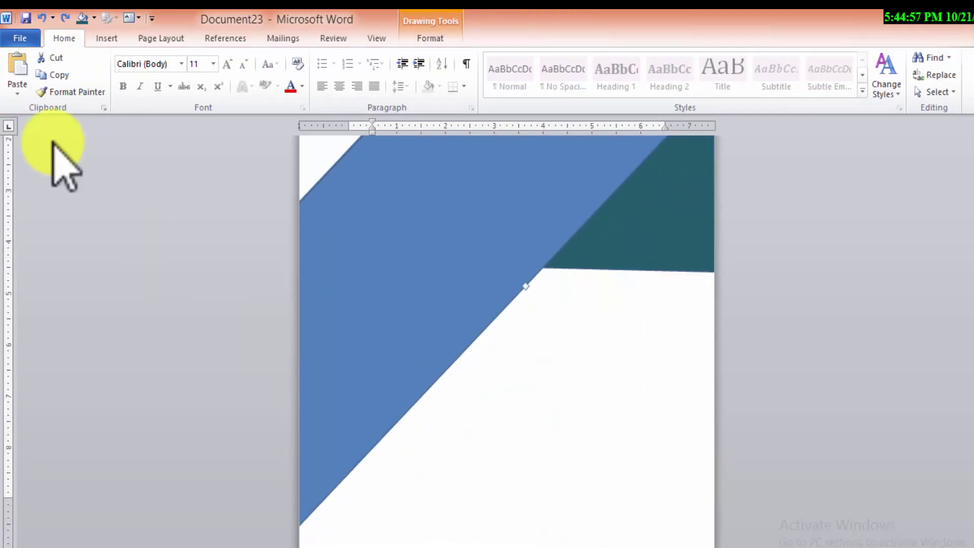
Draw a large 5.47" by 6.14" freeform triangle over the left side of the page
click(107, 38)
click(216, 76)
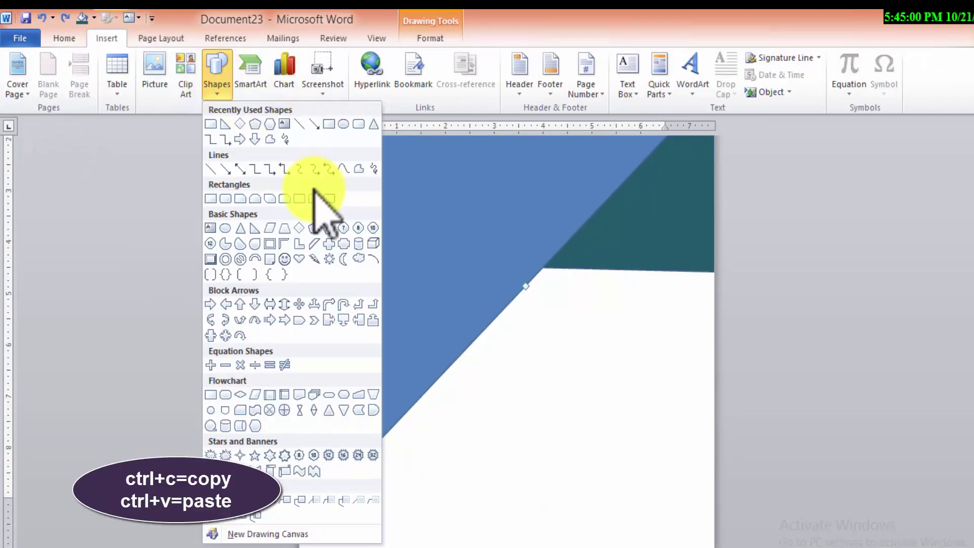
click(273, 146)
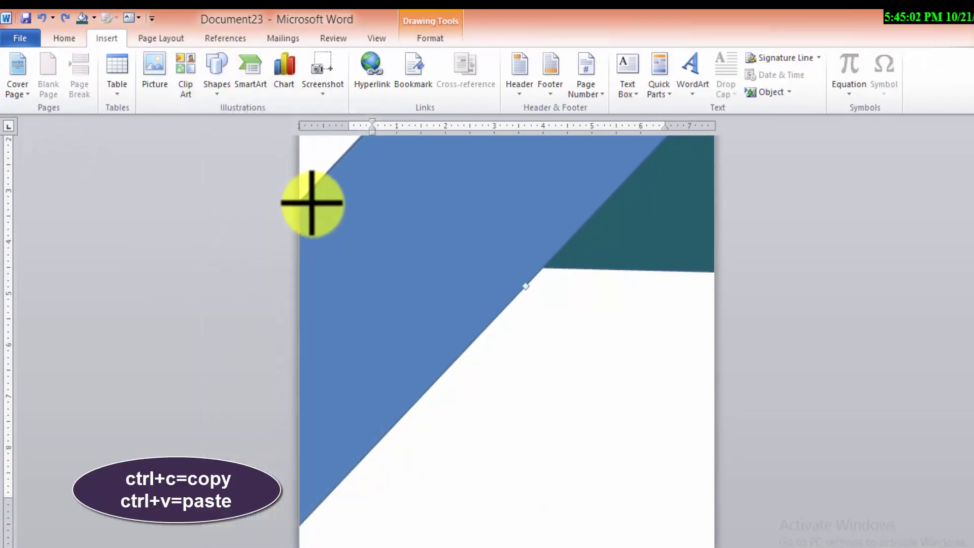
scroll(312, 203, up, 2)
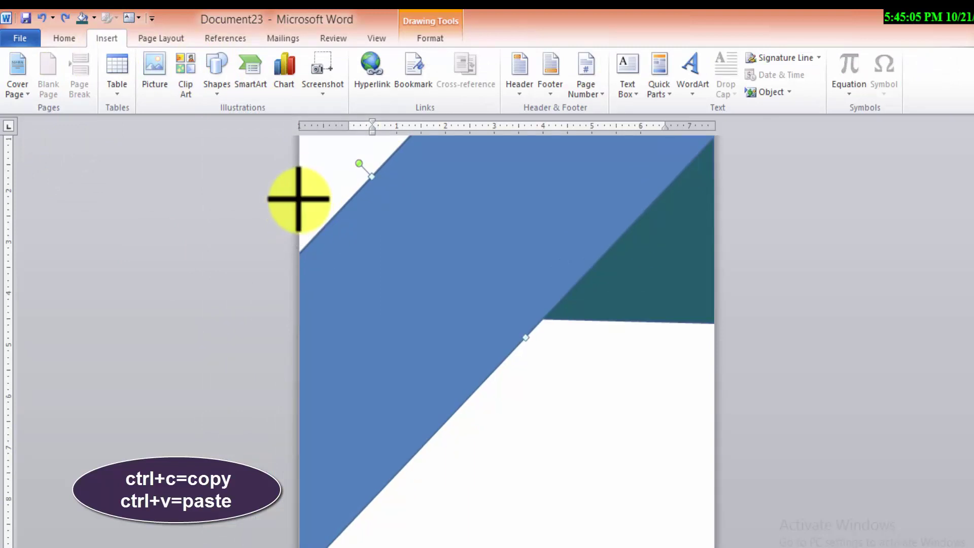
drag(298, 199, 603, 207)
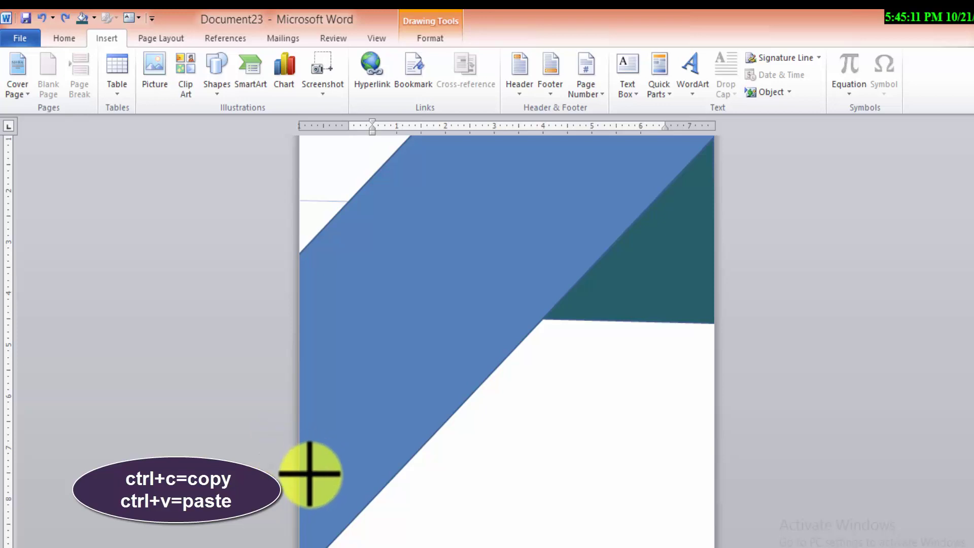
click(301, 200)
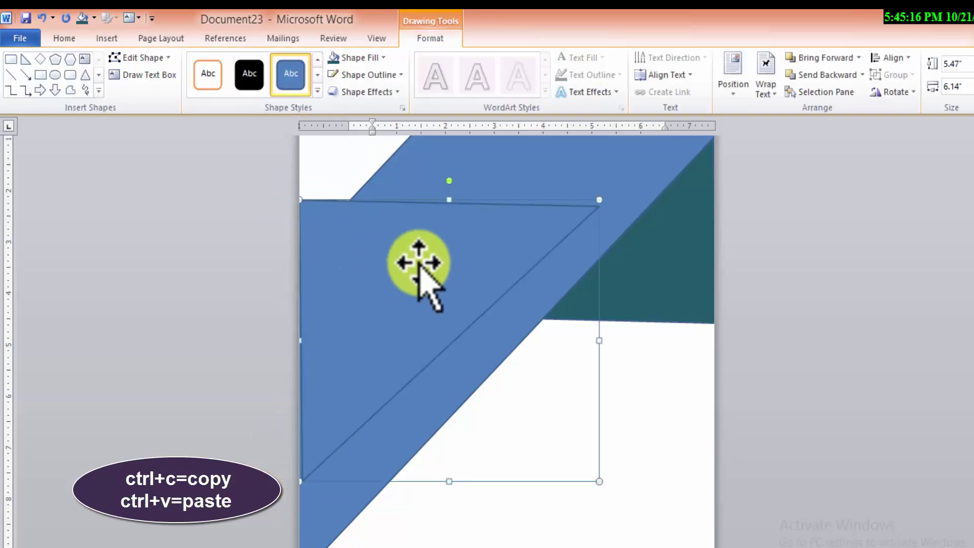
scroll(417, 262, up, 3)
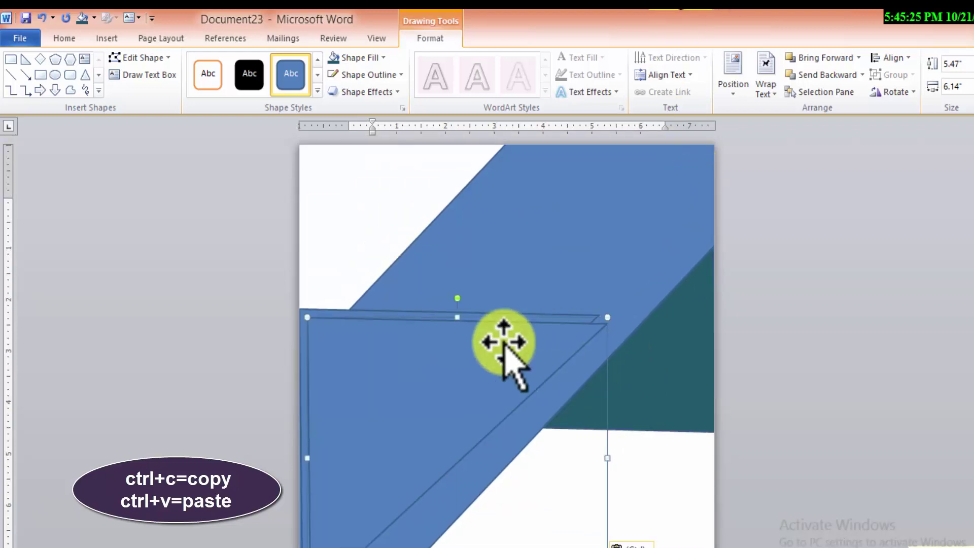
Shrink the copied triangle to 1.96" by 2.49" and place it at the upper-left page edge
drag(504, 348, 488, 271)
drag(590, 240, 412, 333)
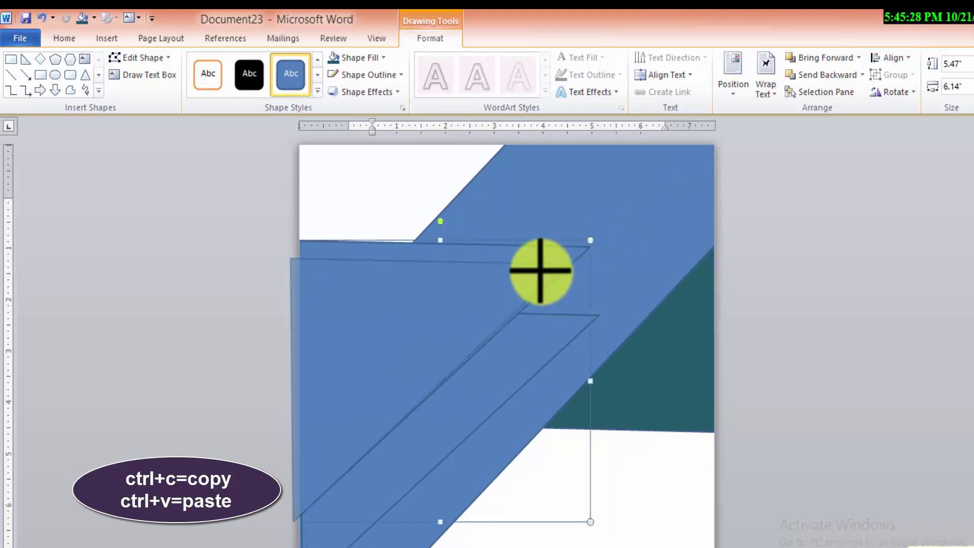
drag(352, 341, 380, 226)
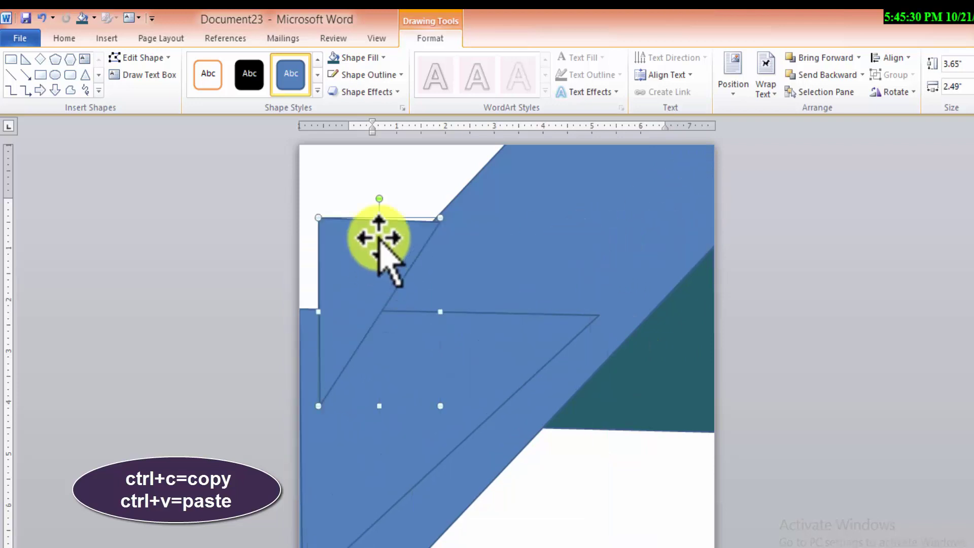
key(ctrl+z)
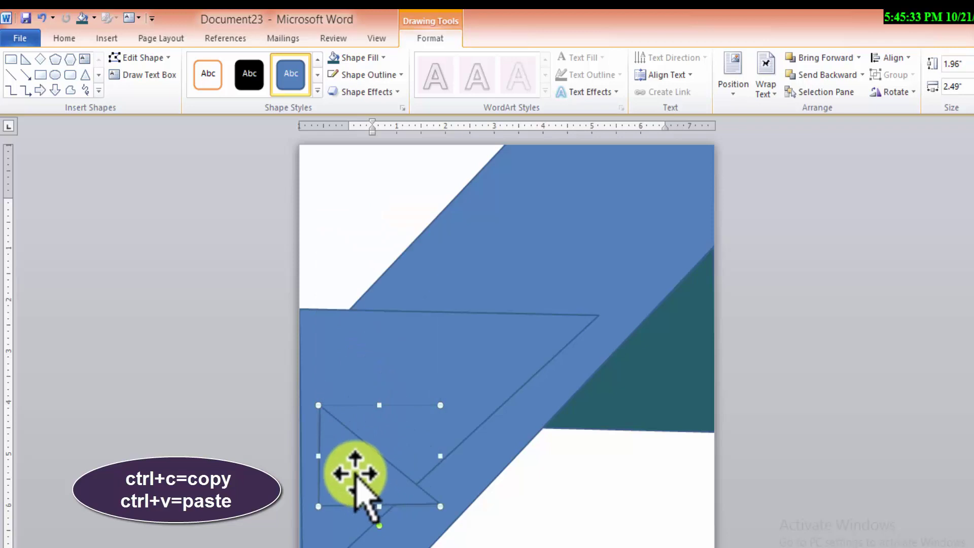
drag(358, 468, 336, 253)
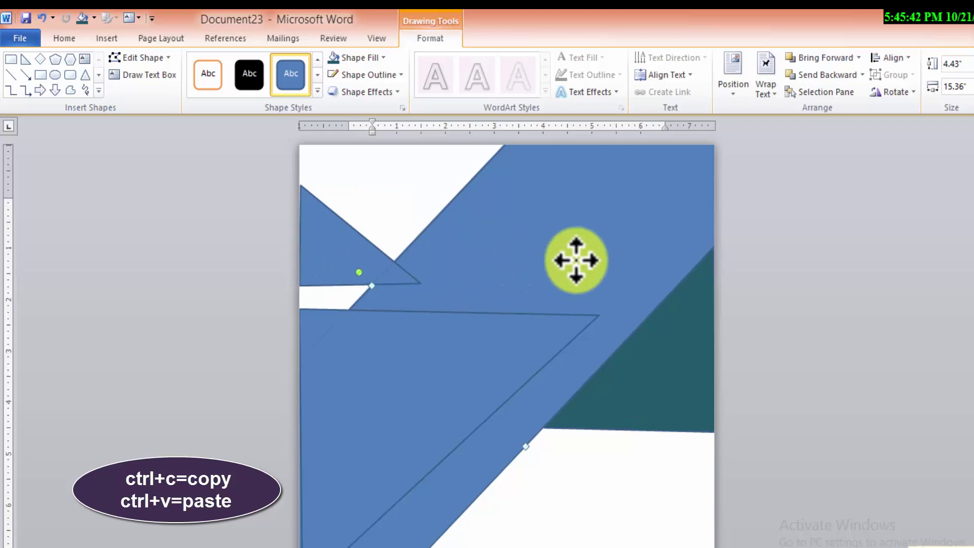
Paste two copies of the blue shape into place and send the long stripe backward
key(ctrl+v)
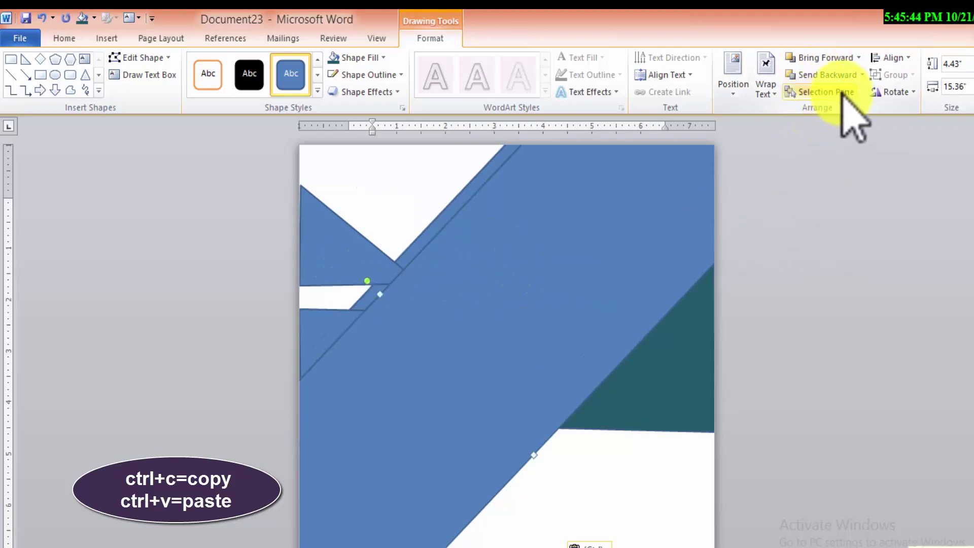
drag(570, 272, 537, 239)
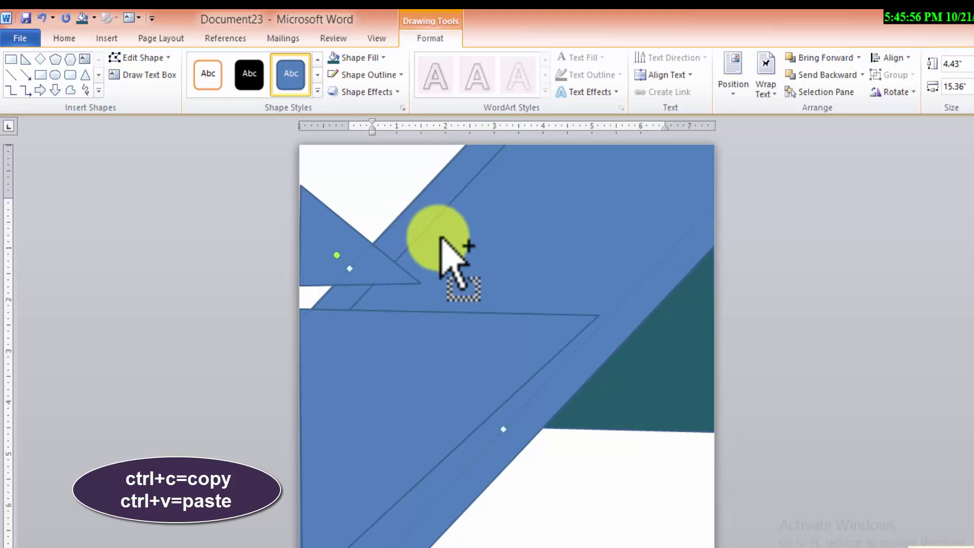
key(ctrl+v)
mouse_move(437, 211)
mouse_down()
mouse_move(528, 307)
mouse_move(501, 281)
mouse_up()
click(833, 77)
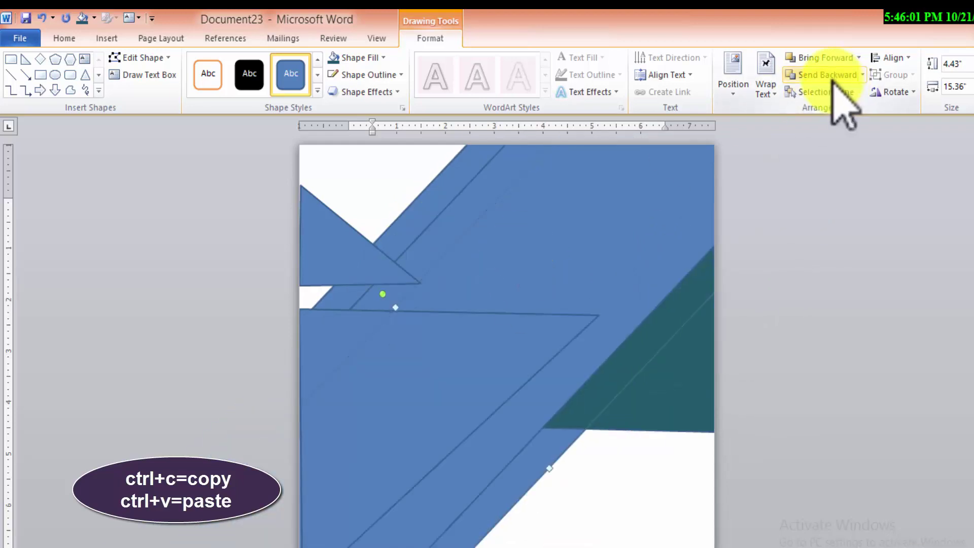
click(458, 393)
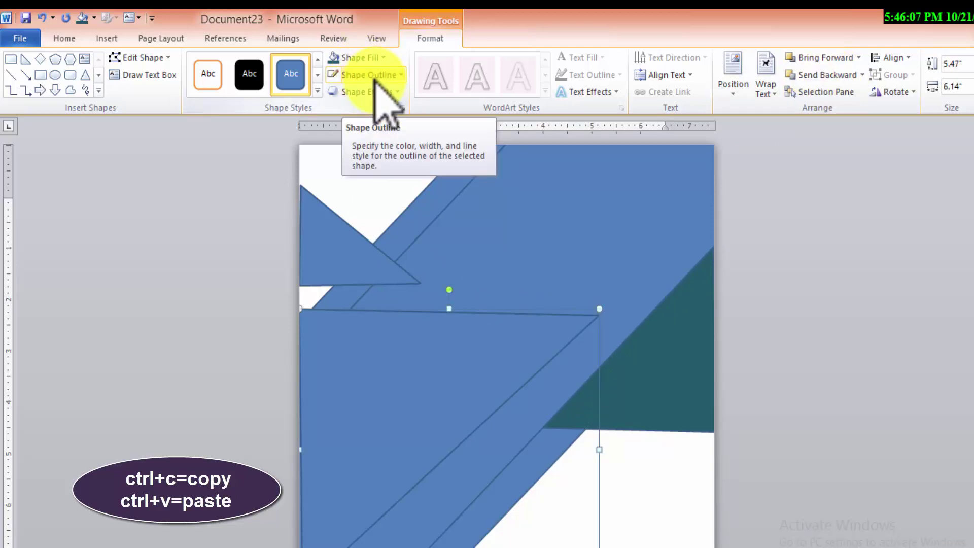
Open the Format Shape fill settings for the large blue triangle via Format Object
click(358, 57)
mouse_move(364, 285)
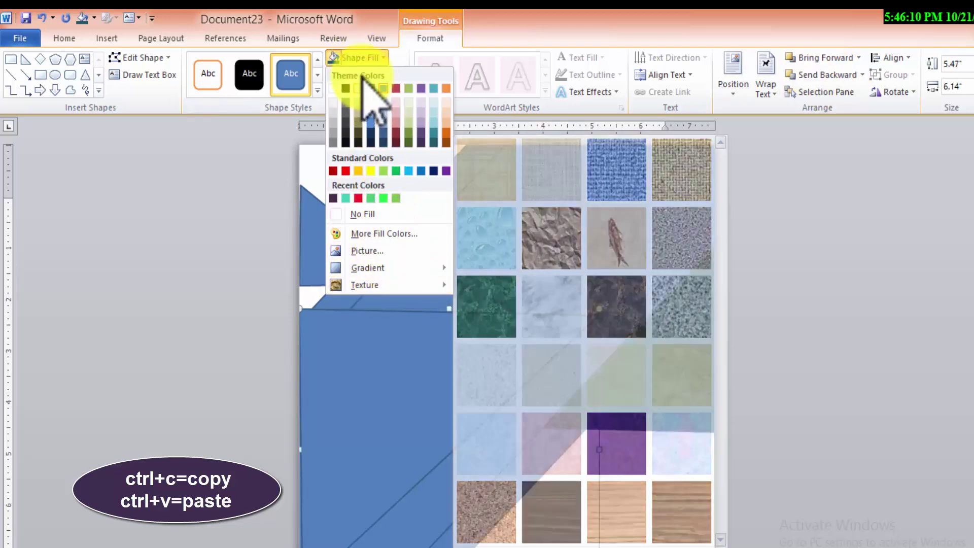
right_click(381, 393)
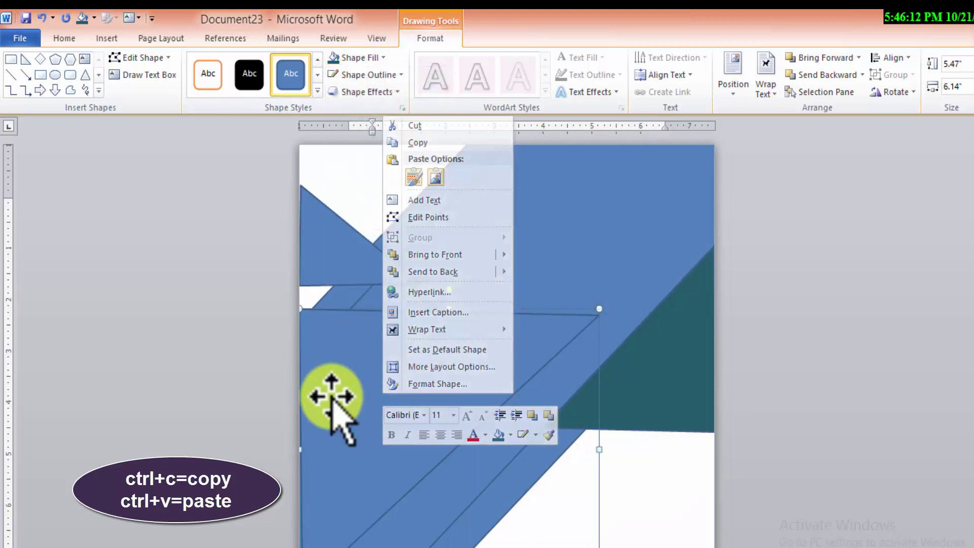
click(369, 396)
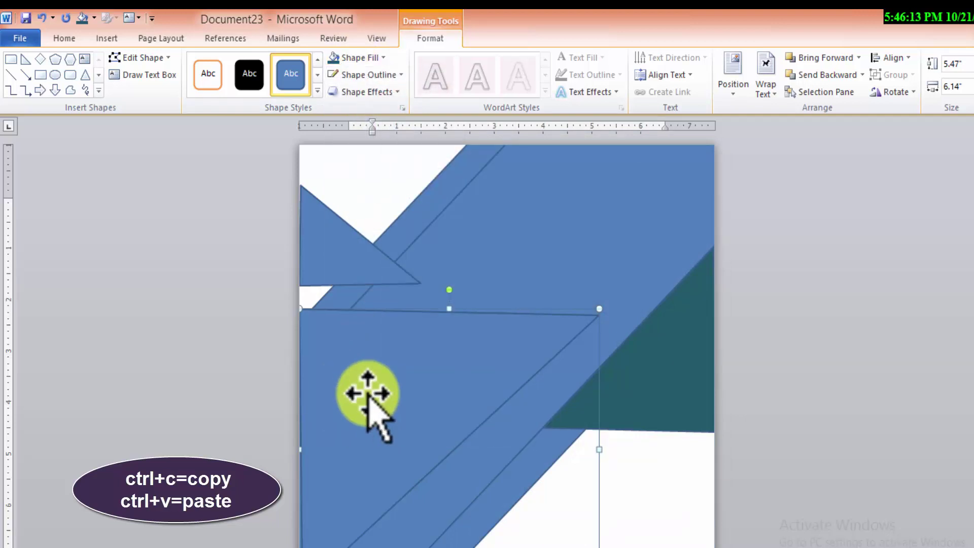
right_click(421, 216)
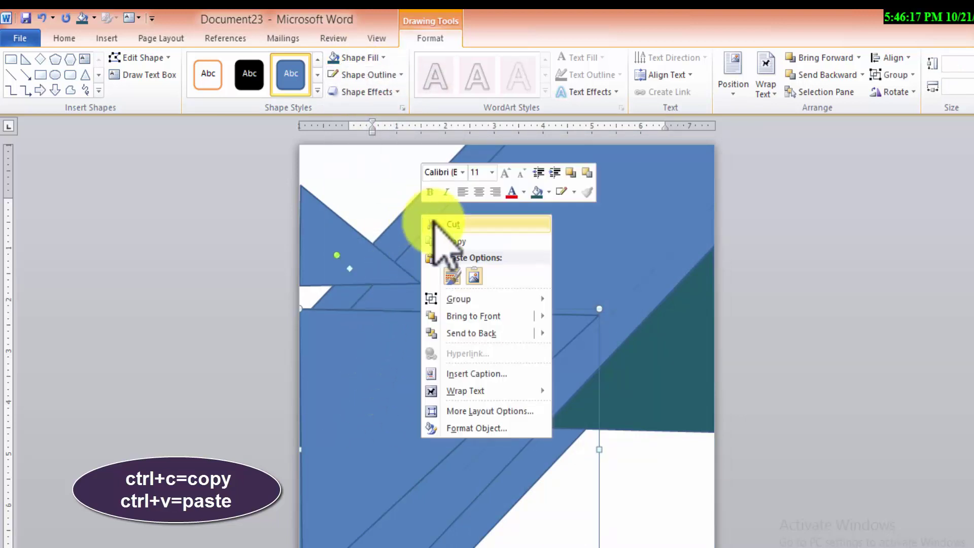
click(477, 428)
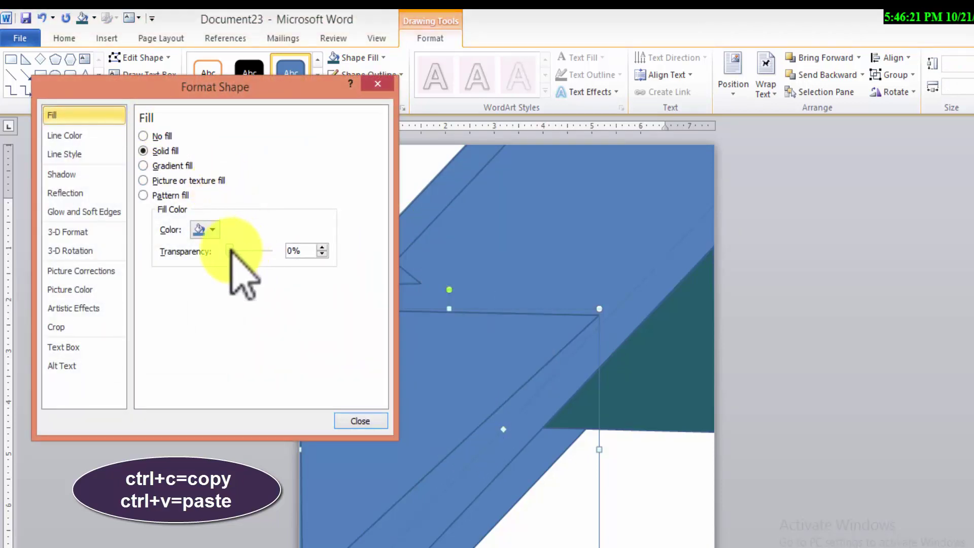
Set the shape's fill transparency to 35% and close the dialog
drag(231, 250, 244, 251)
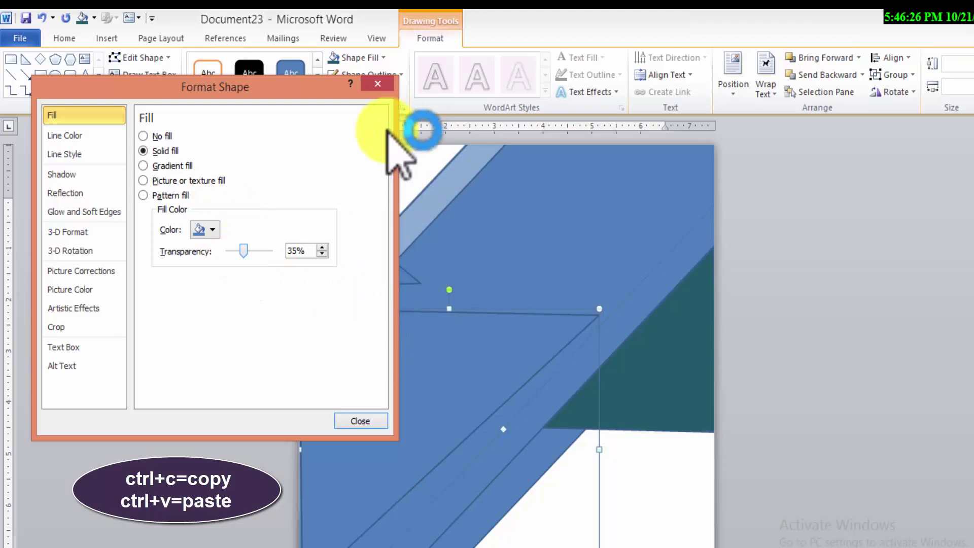
click(377, 84)
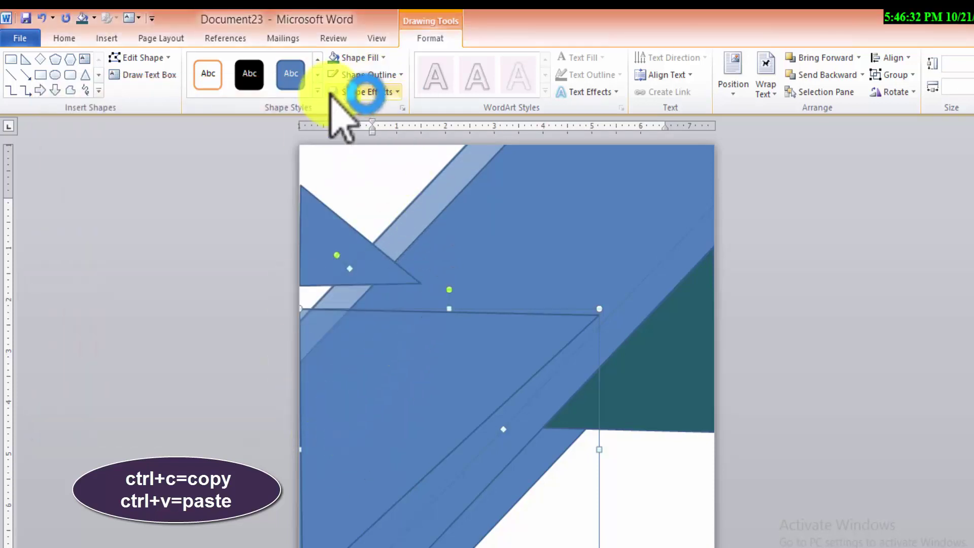
Select the long blue stripe and open its Format Shape dialog
click(380, 57)
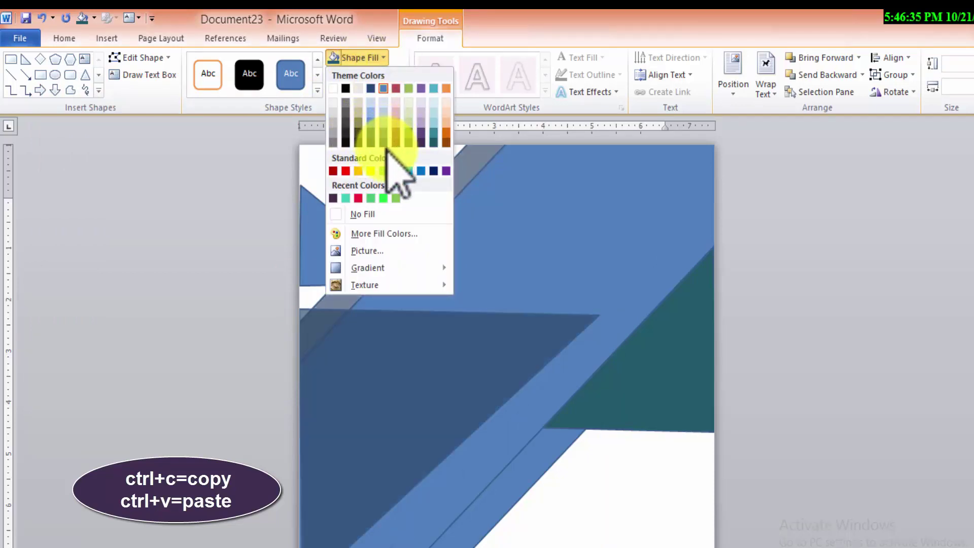
click(664, 211)
click(646, 489)
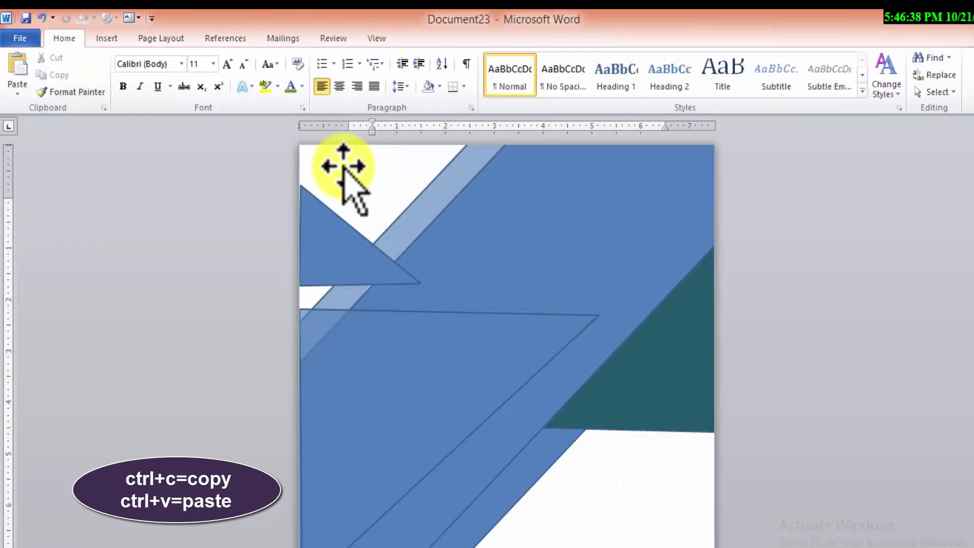
click(430, 38)
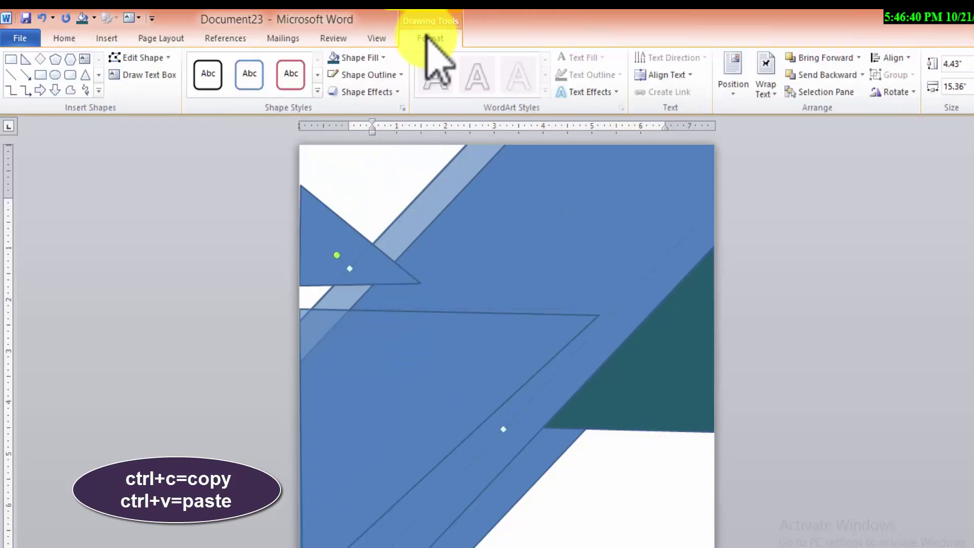
click(355, 58)
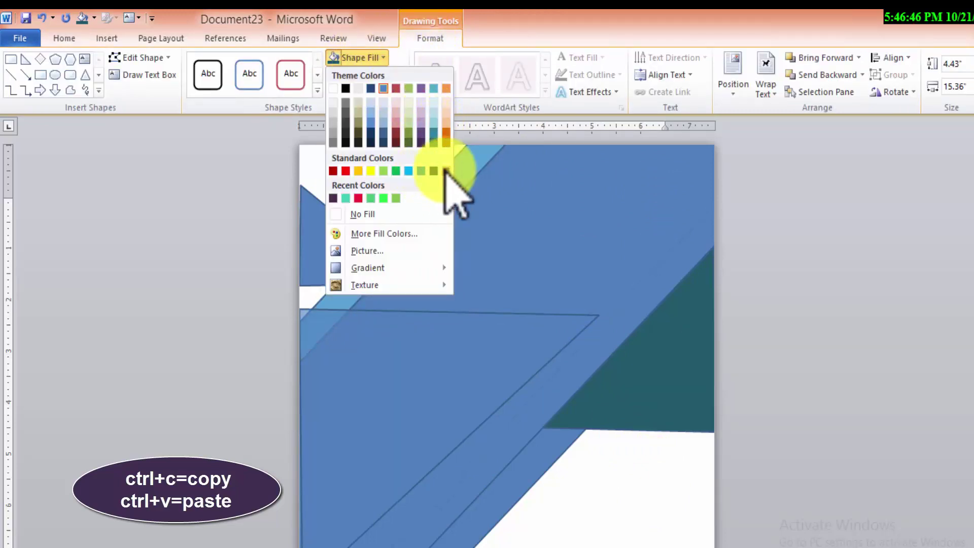
click(510, 209)
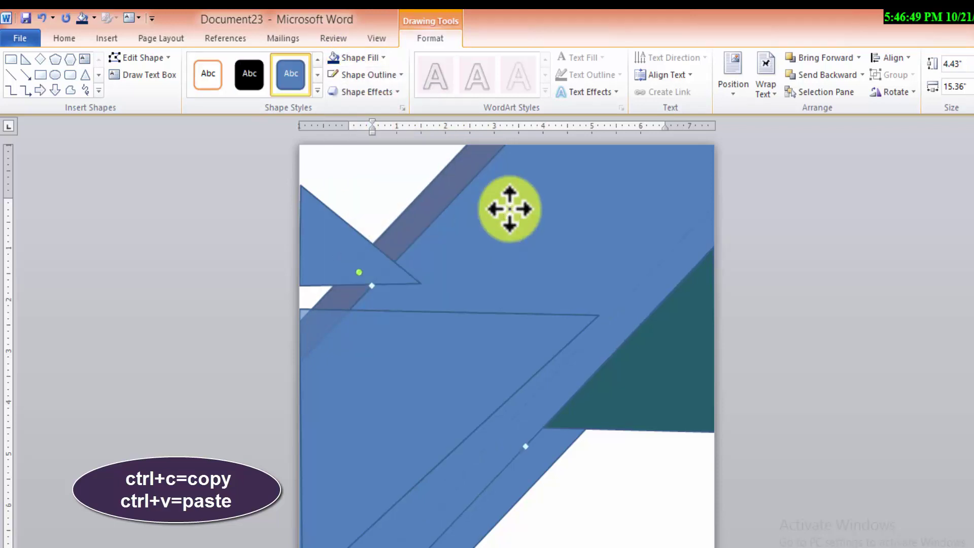
right_click(510, 209)
click(553, 478)
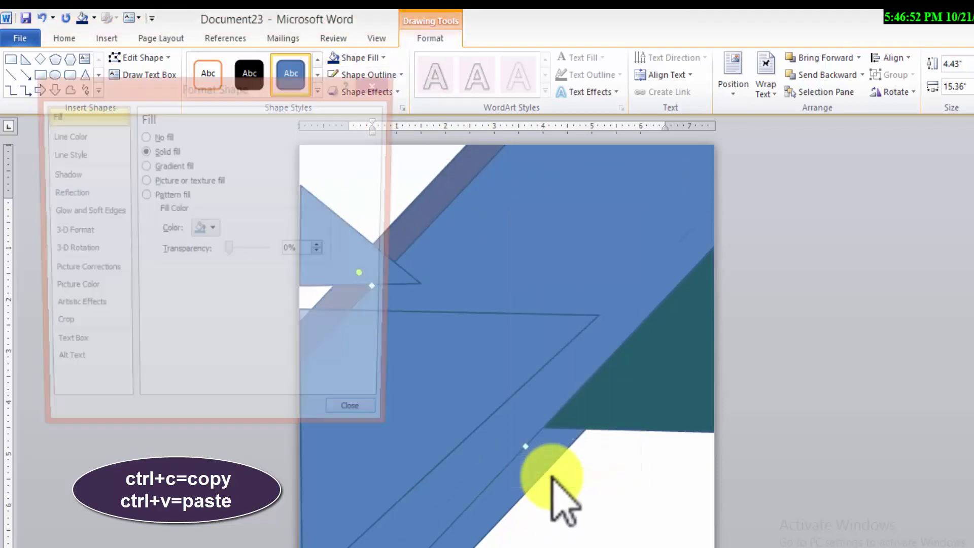
Switch the stripe to picture fill using the greece-5928343_1280 photo
click(144, 180)
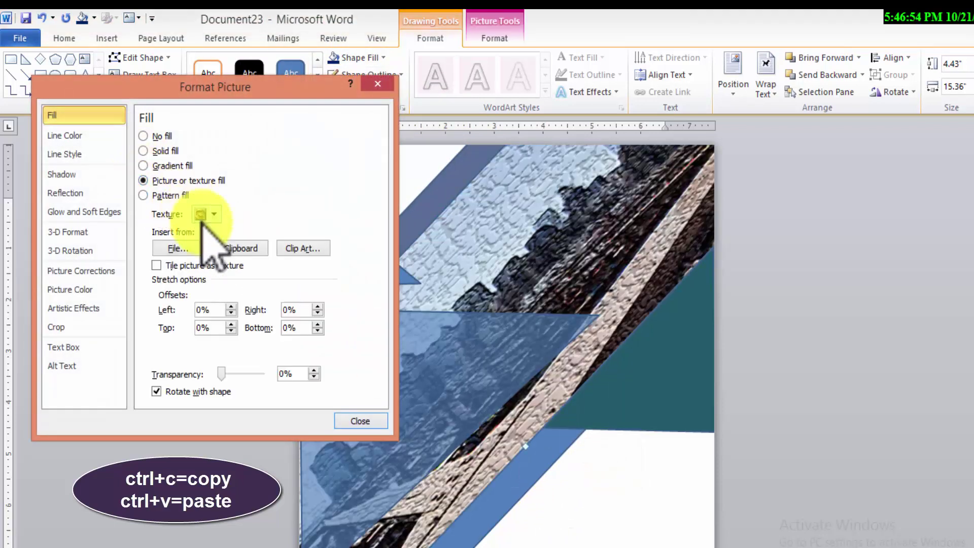
click(190, 249)
scroll(244, 386, down, 1)
click(238, 388)
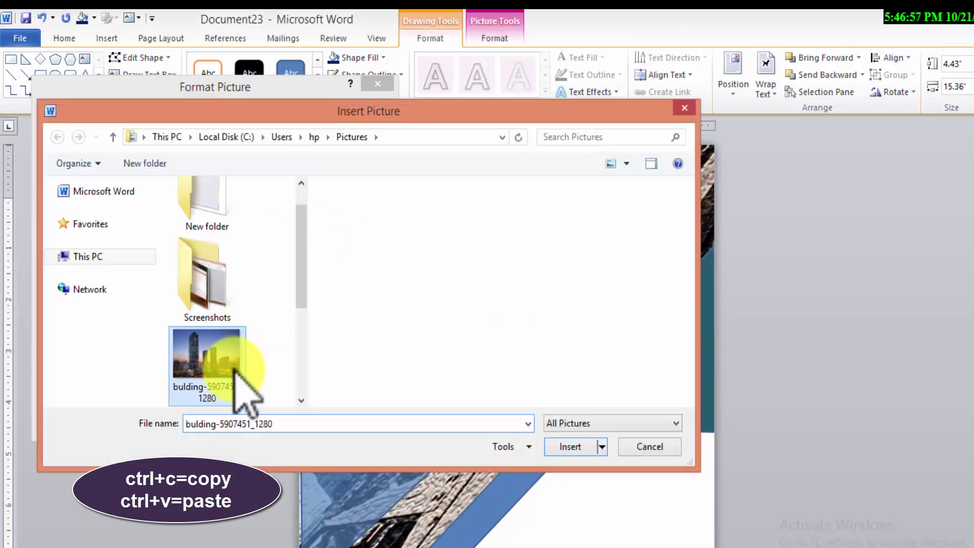
scroll(294, 326, down, 2)
click(208, 329)
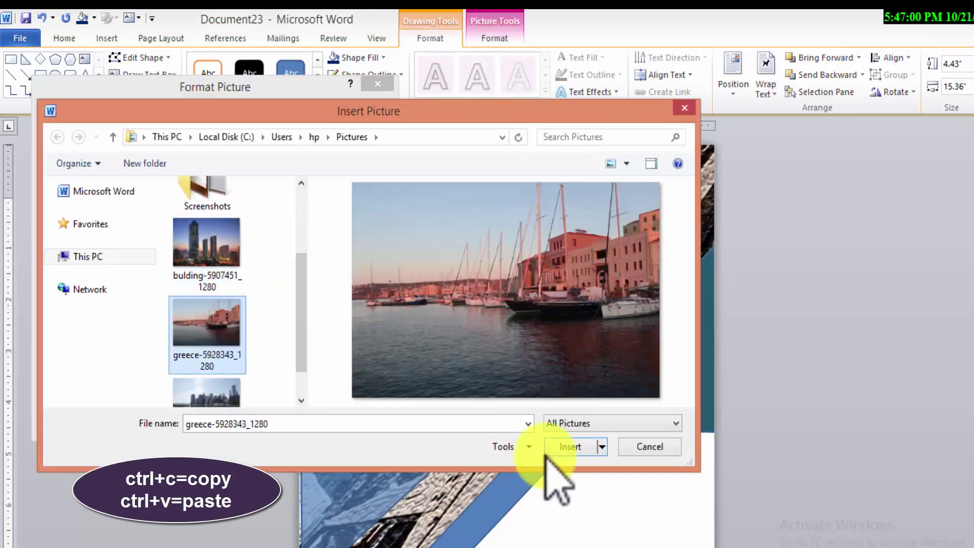
click(572, 449)
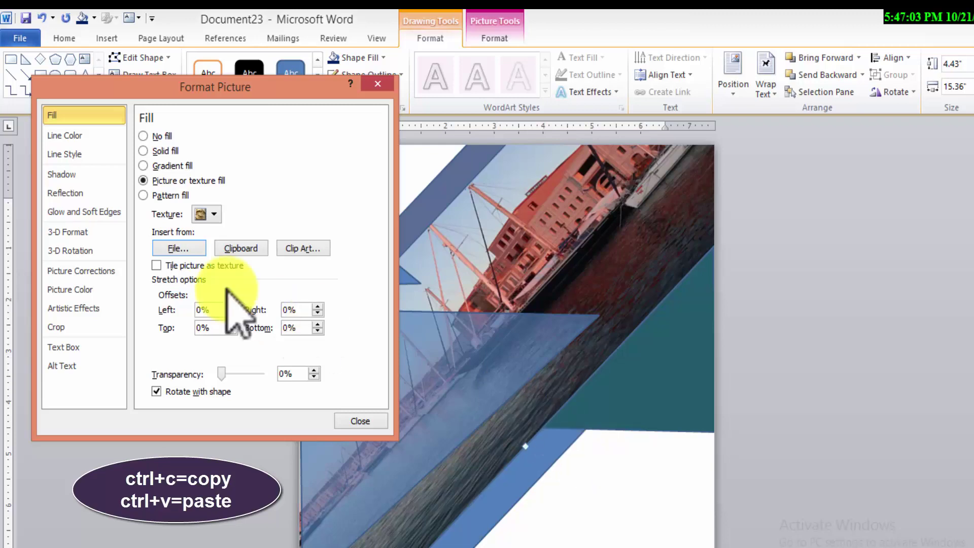
Try the new-york photo as the stripe's picture fill instead
click(173, 248)
click(203, 345)
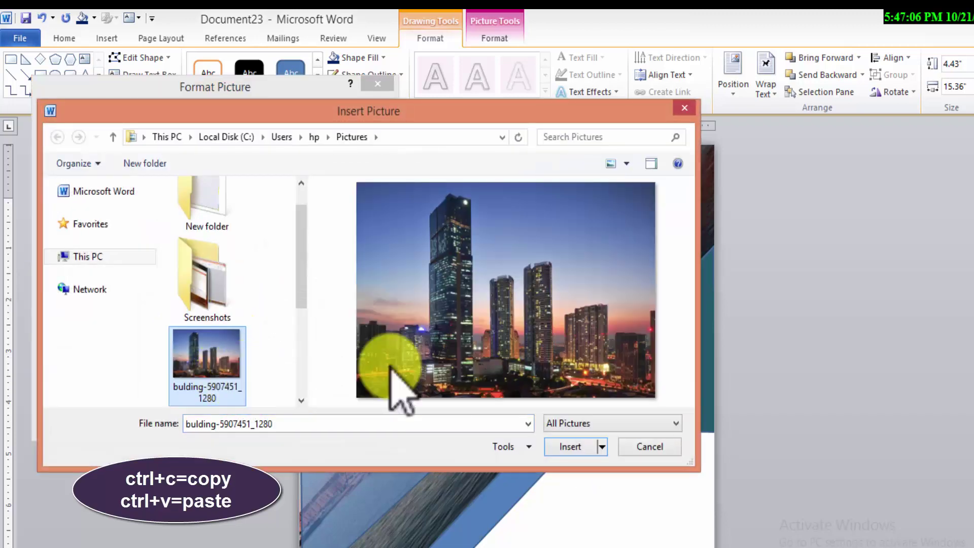
scroll(187, 350, down, 2)
click(186, 367)
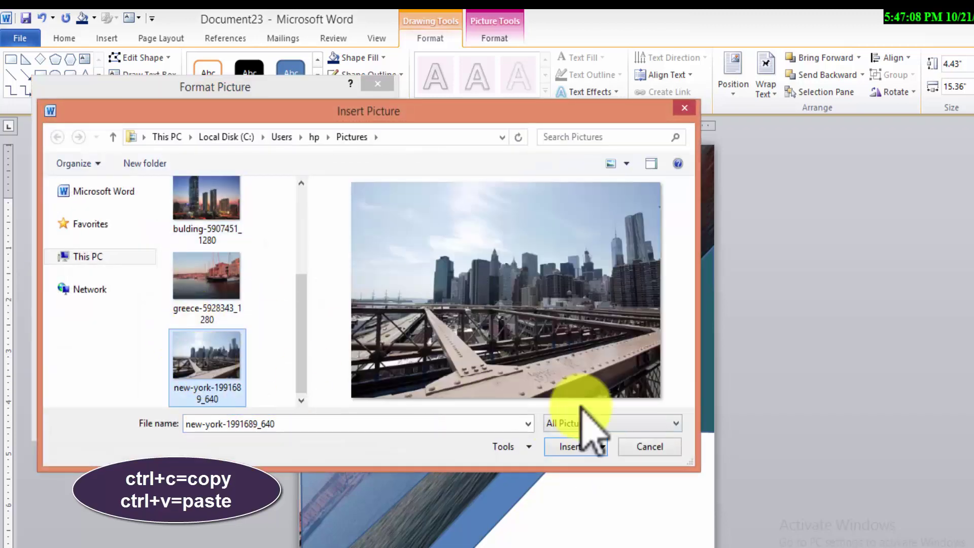
click(570, 448)
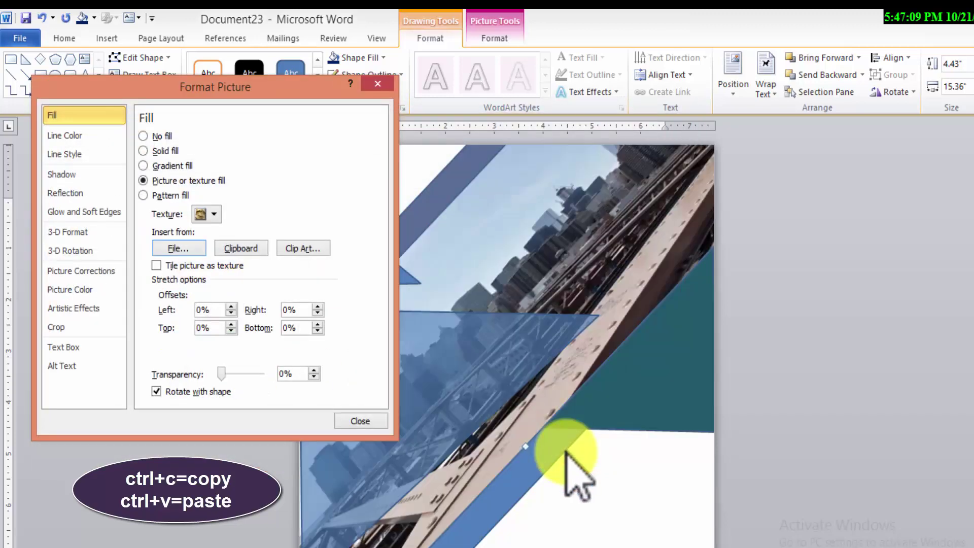
click(182, 248)
click(681, 105)
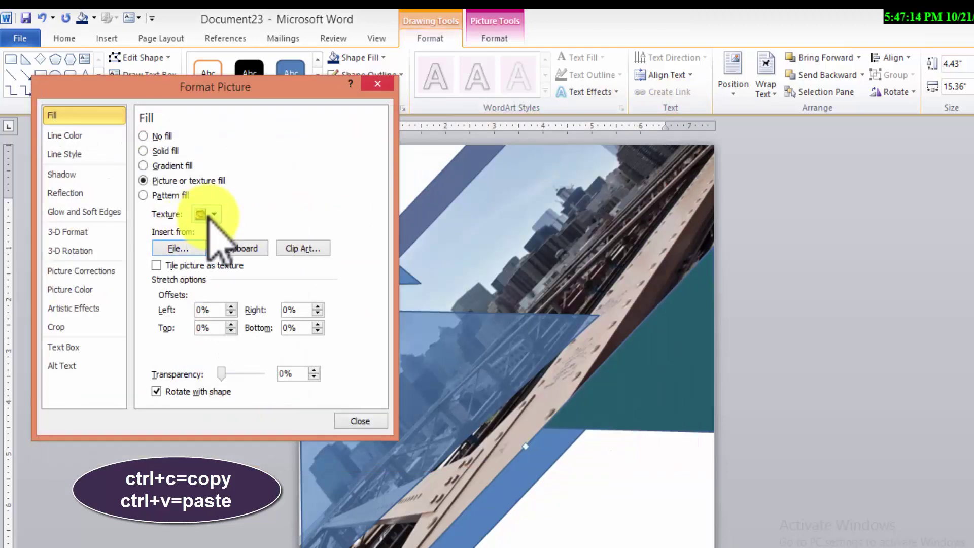
Try the light blue paper and dark wood textures on the stripe
click(211, 213)
click(283, 415)
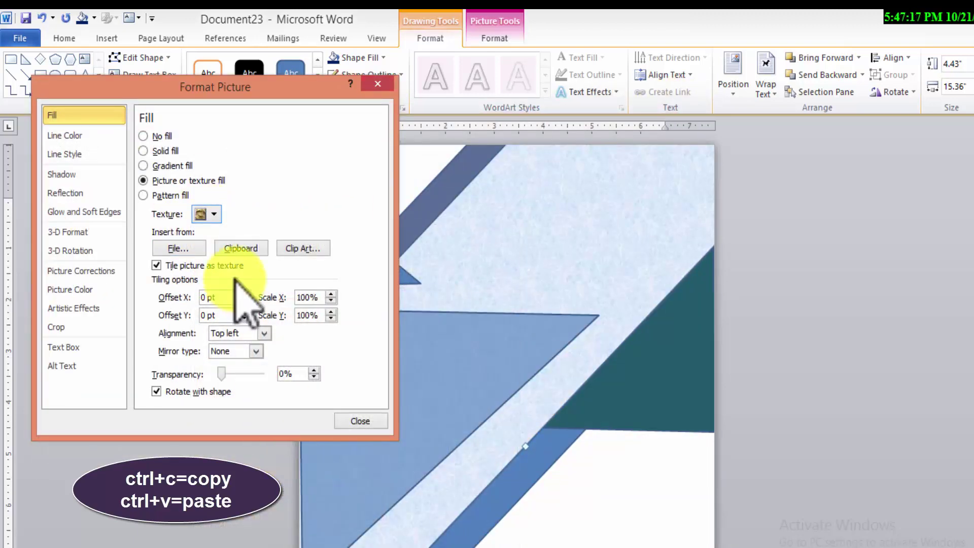
click(210, 214)
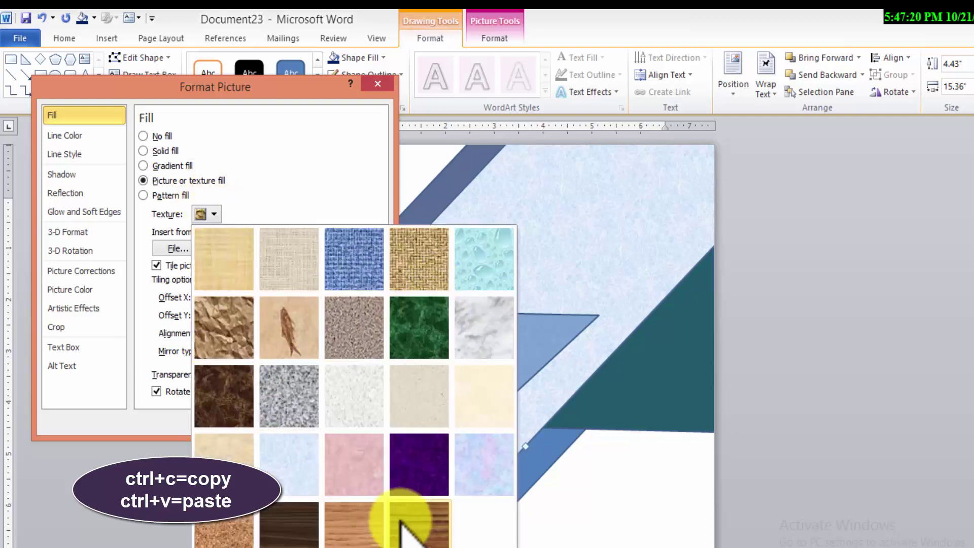
click(282, 522)
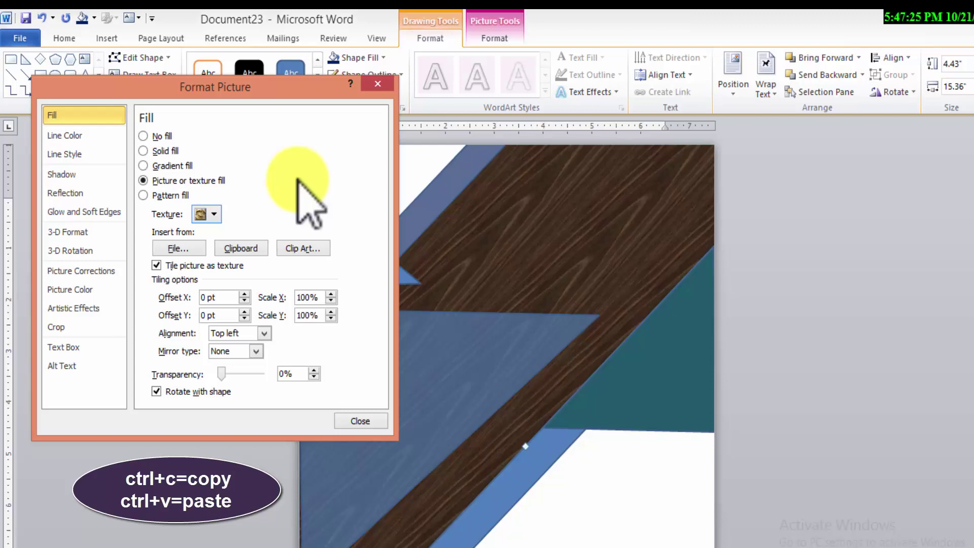
Refill the stripe with the greece-5928343_1280 harbour photo and close the dialog
click(183, 248)
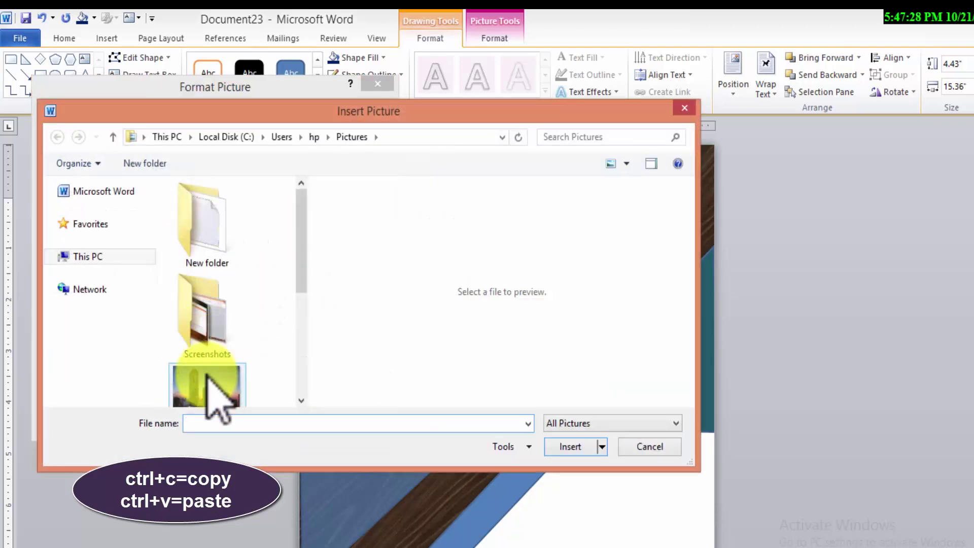
click(208, 381)
scroll(218, 355, down, 3)
click(205, 304)
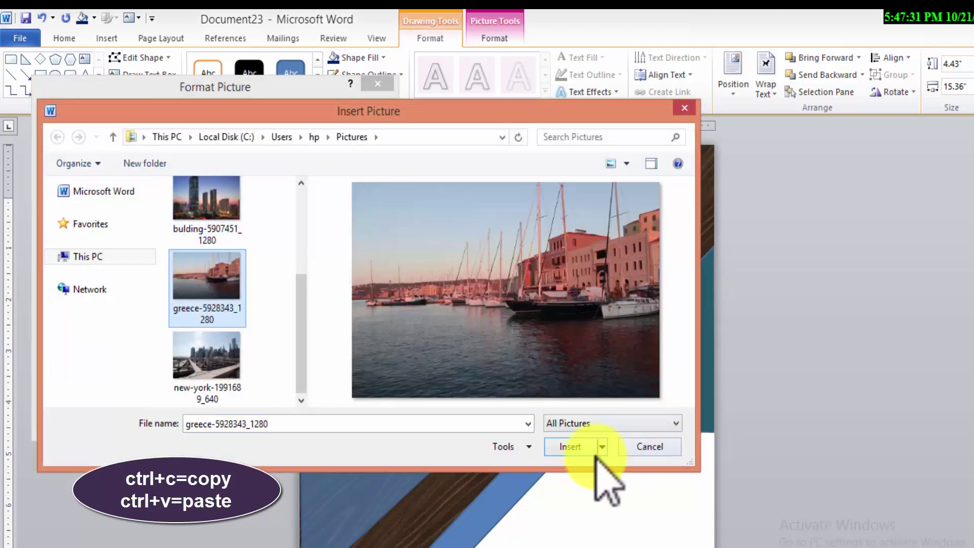
click(570, 446)
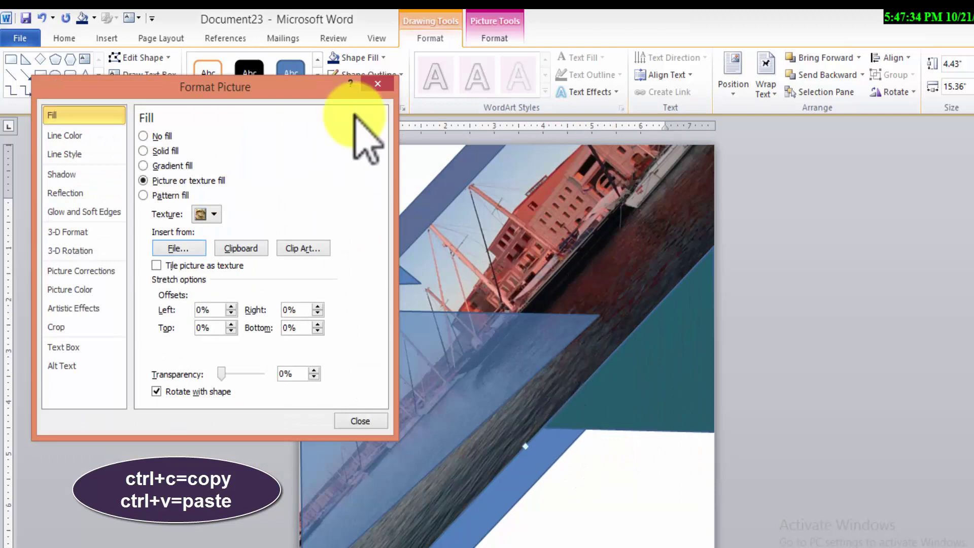
click(367, 75)
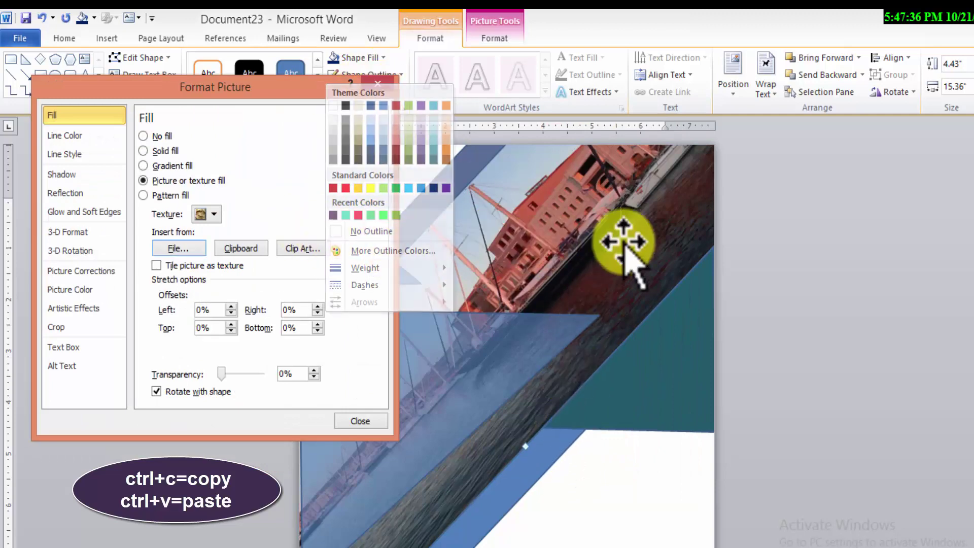
click(496, 239)
click(358, 421)
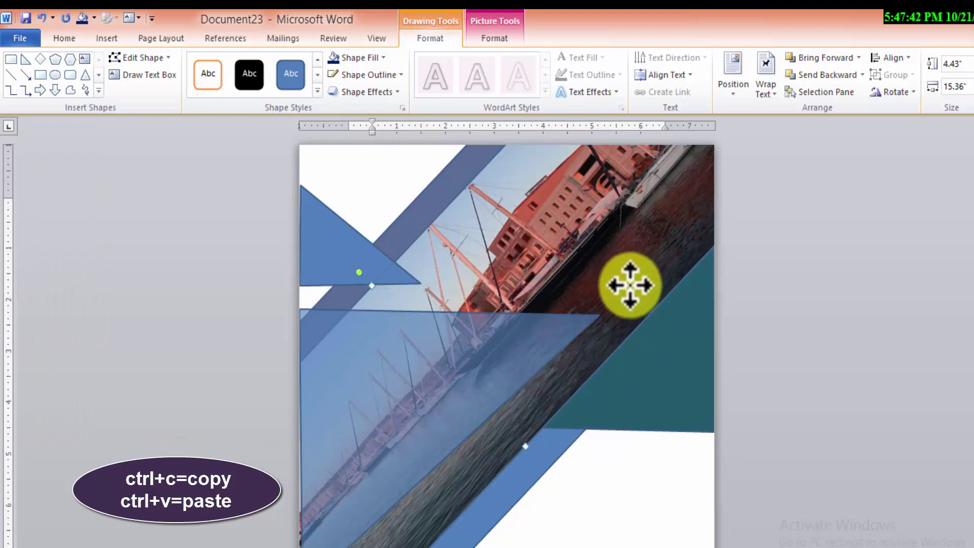
Apply a mosaic tile artistic effect to the photo and browse the correction options
click(488, 39)
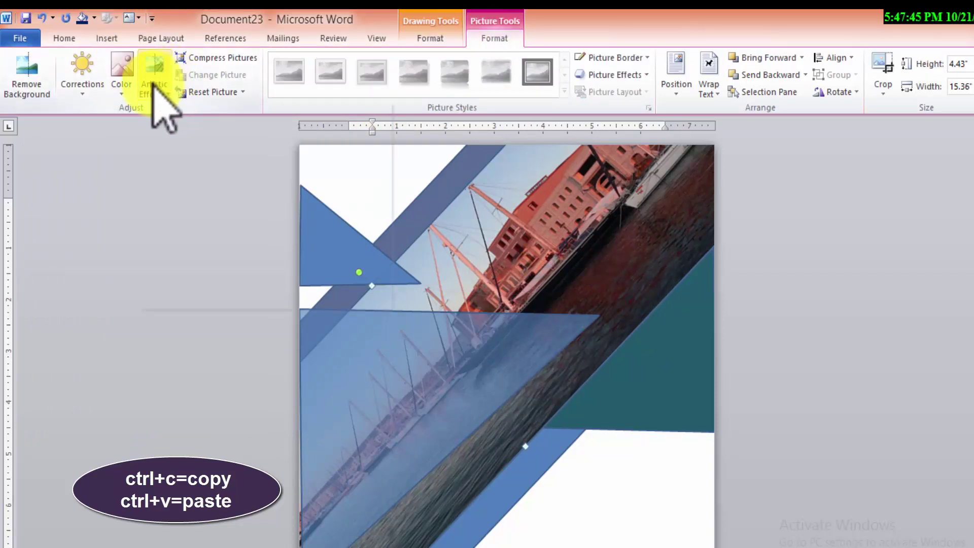
click(153, 86)
click(171, 197)
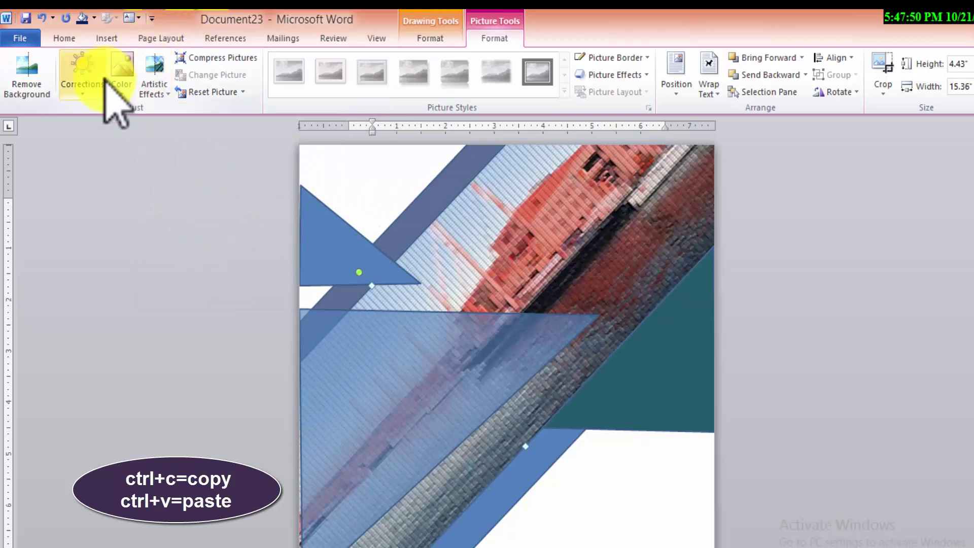
click(105, 81)
click(124, 83)
click(94, 86)
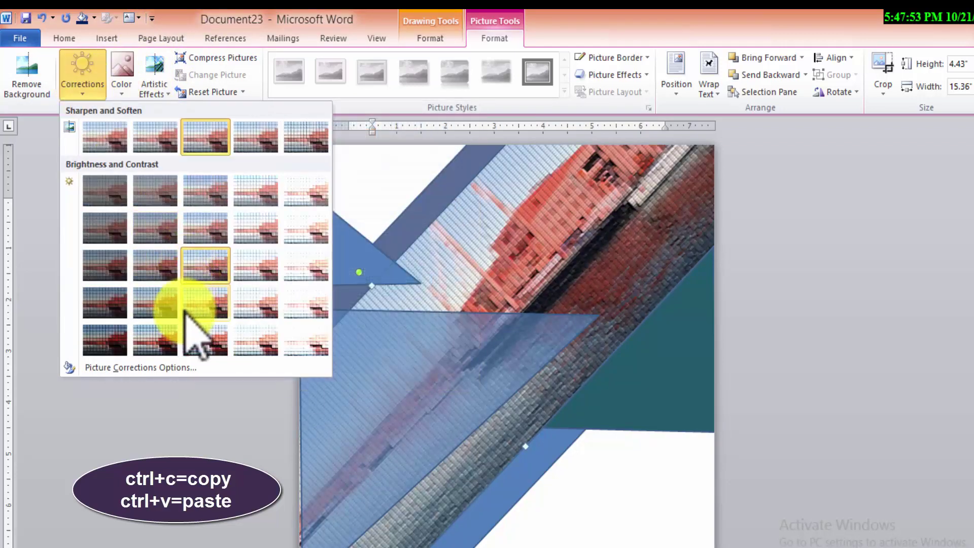
Try other artistic effects on the photo, finishing with Paint Strokes
click(154, 86)
click(154, 86)
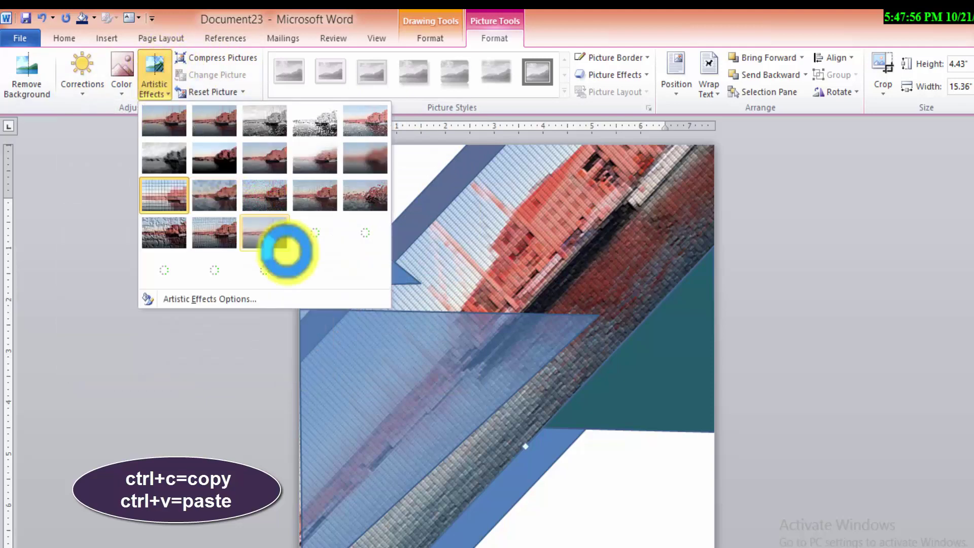
click(223, 230)
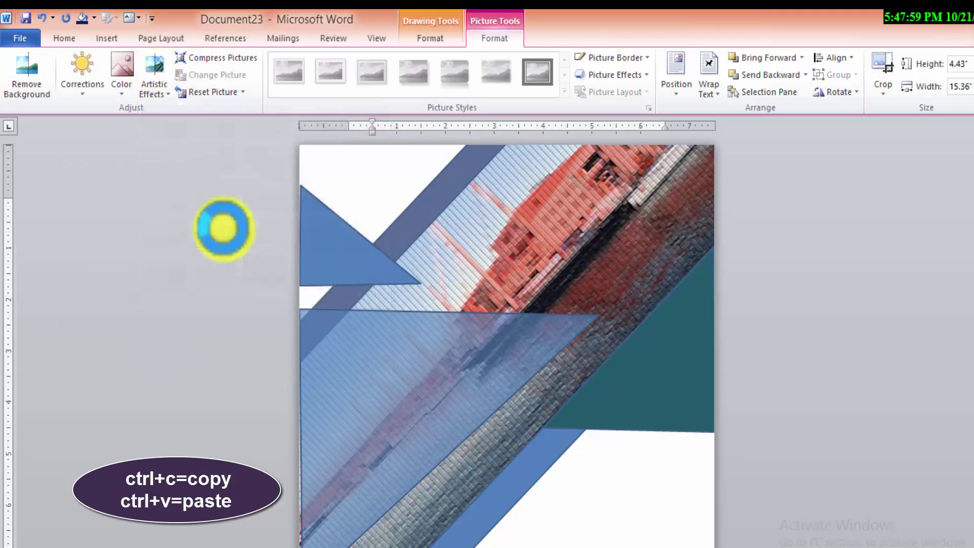
click(148, 91)
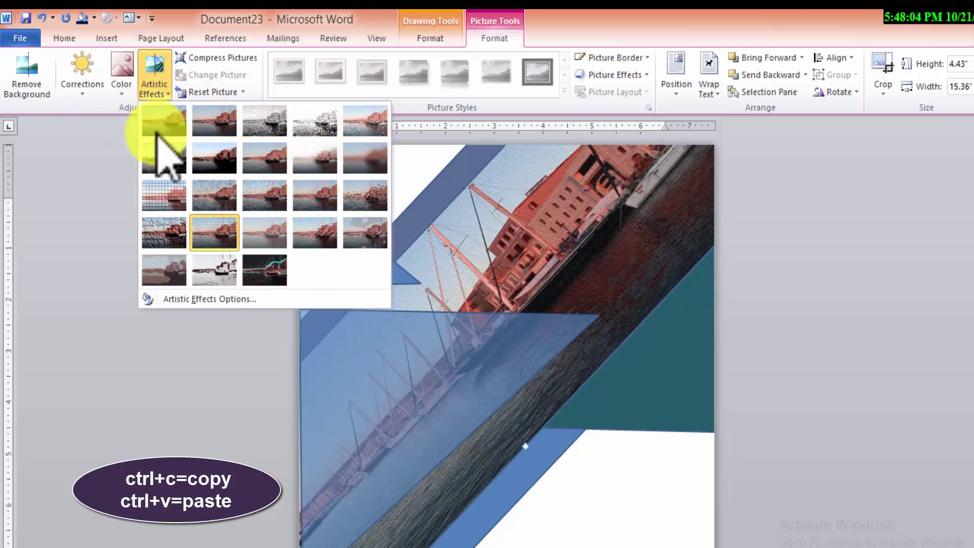
click(278, 234)
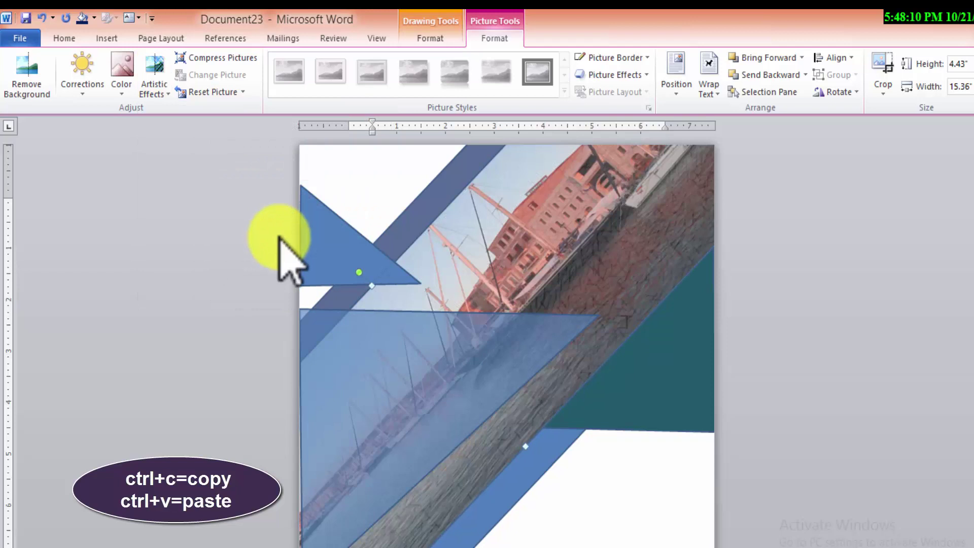
click(150, 86)
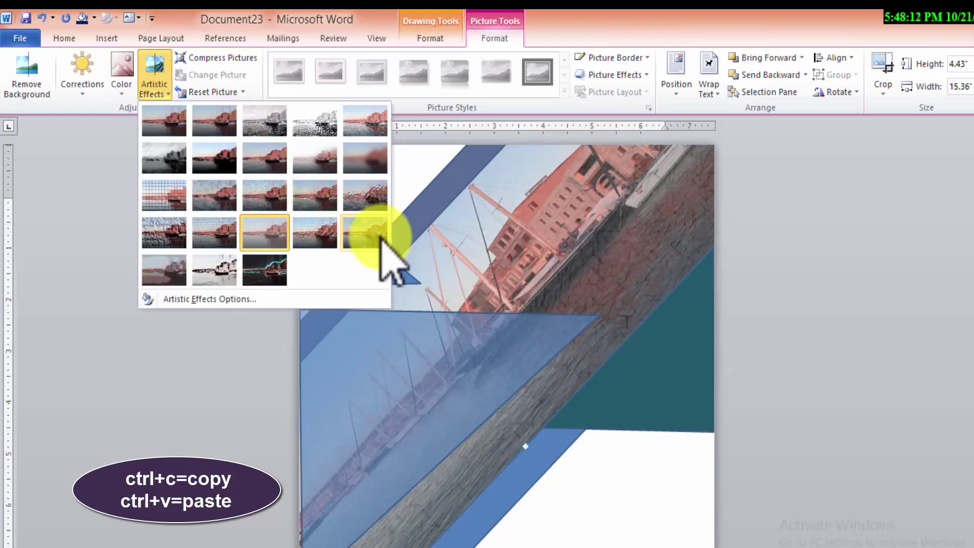
click(381, 202)
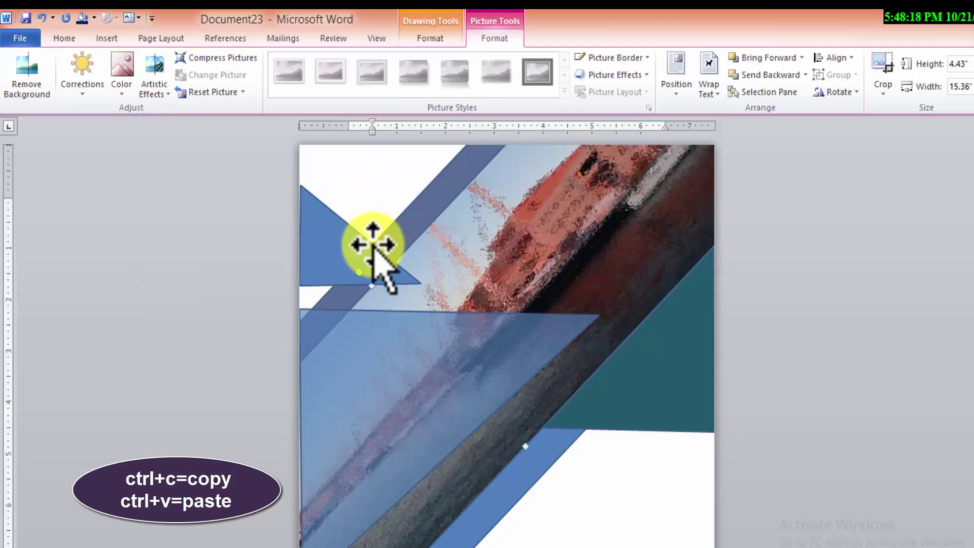
scroll(584, 272, down, 1)
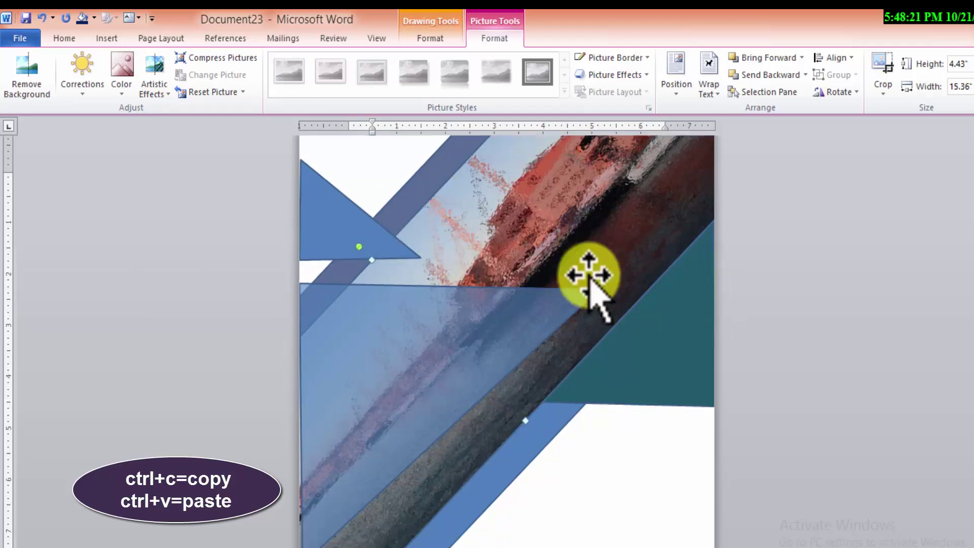
scroll(587, 272, down, 5)
scroll(589, 274, up, 4)
scroll(594, 278, up, 2)
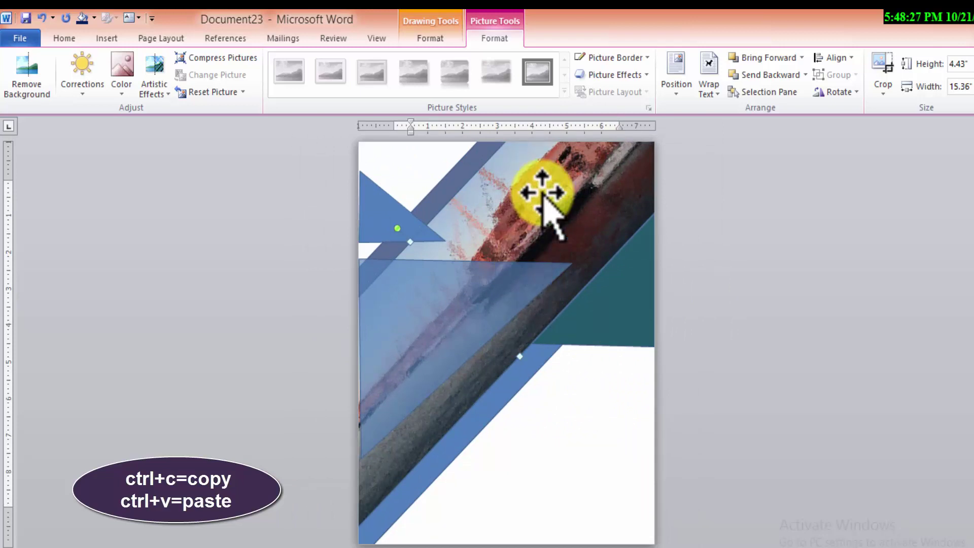
mouse_move(548, 193)
mouse_down()
mouse_move(520, 238)
mouse_move(452, 304)
mouse_up()
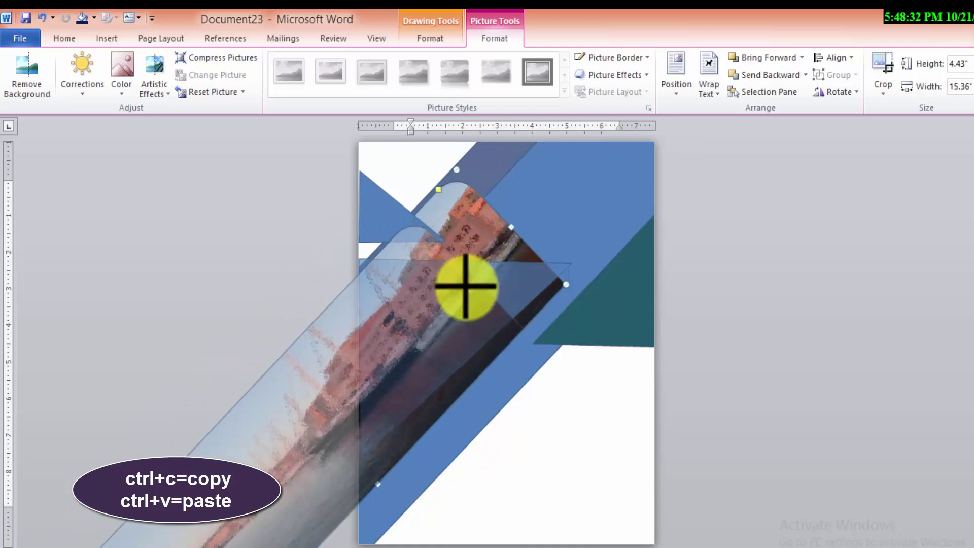
mouse_move(391, 343)
mouse_down()
mouse_move(579, 443)
mouse_move(470, 321)
mouse_up()
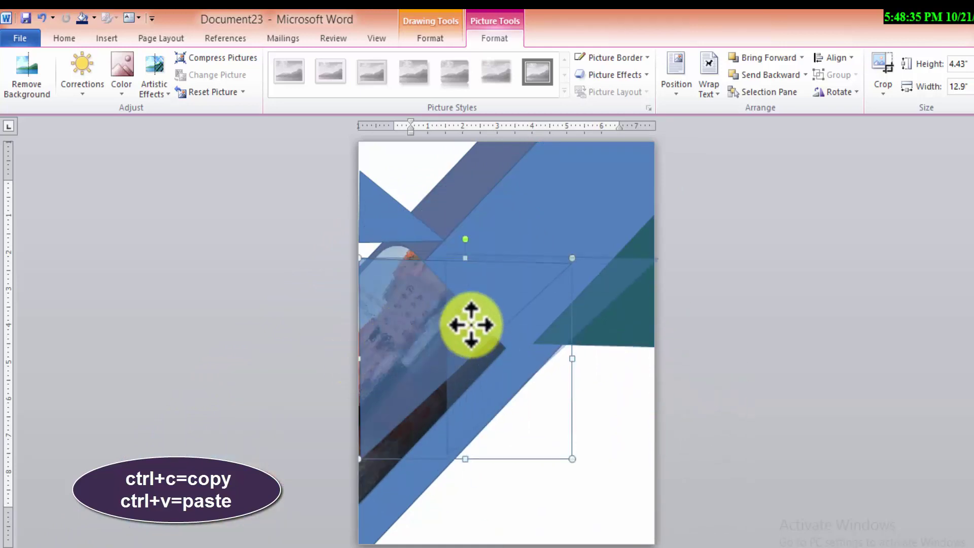
key(ctrl+z)
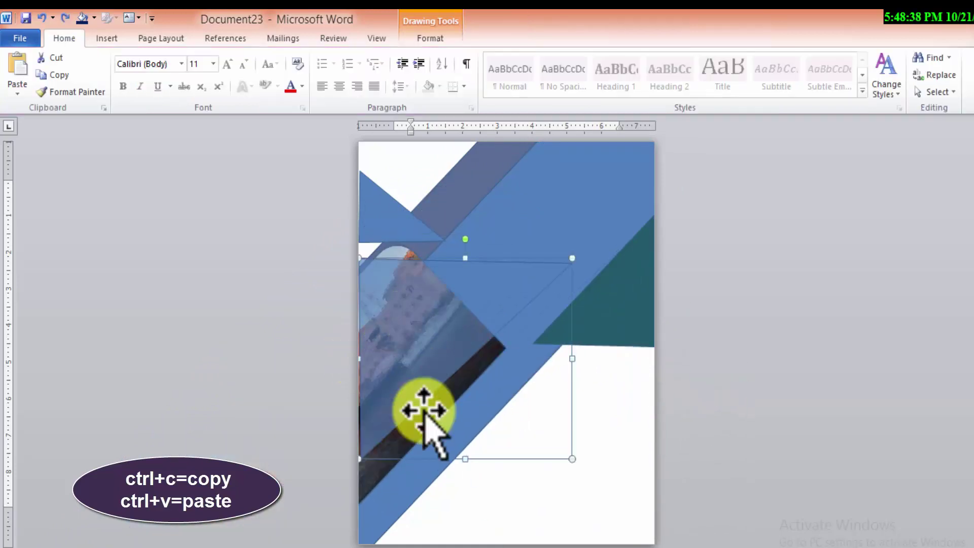
mouse_move(462, 428)
mouse_down()
mouse_move(612, 527)
mouse_move(567, 511)
mouse_move(523, 469)
mouse_up()
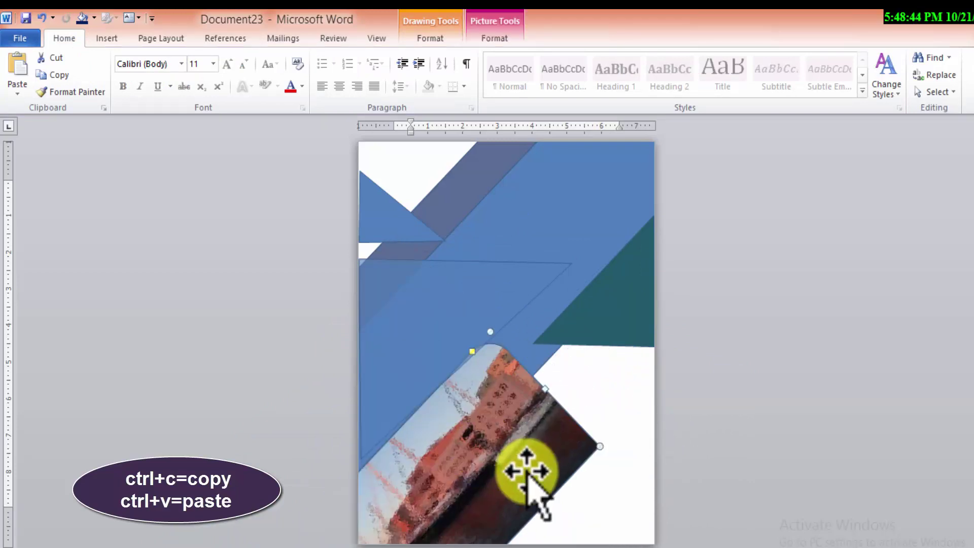
click(444, 284)
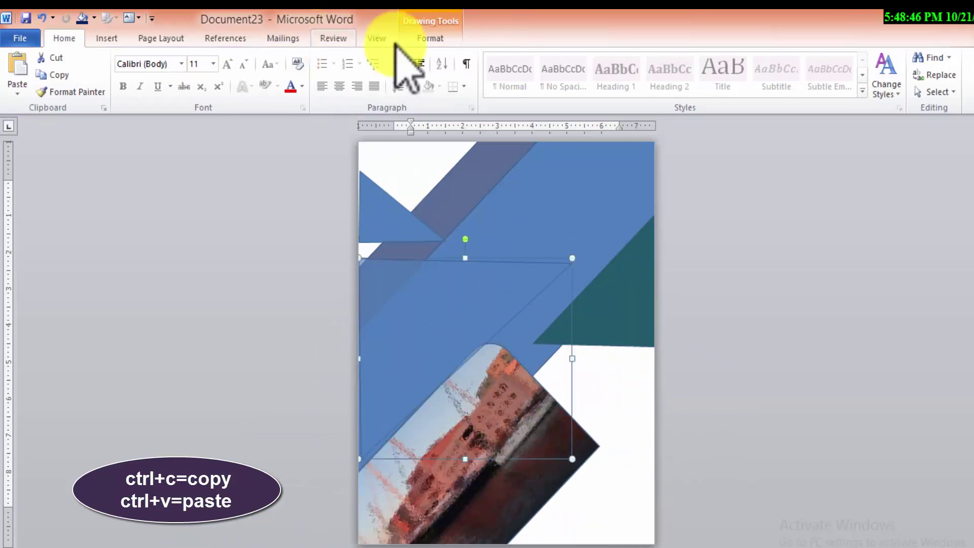
click(604, 192)
click(431, 39)
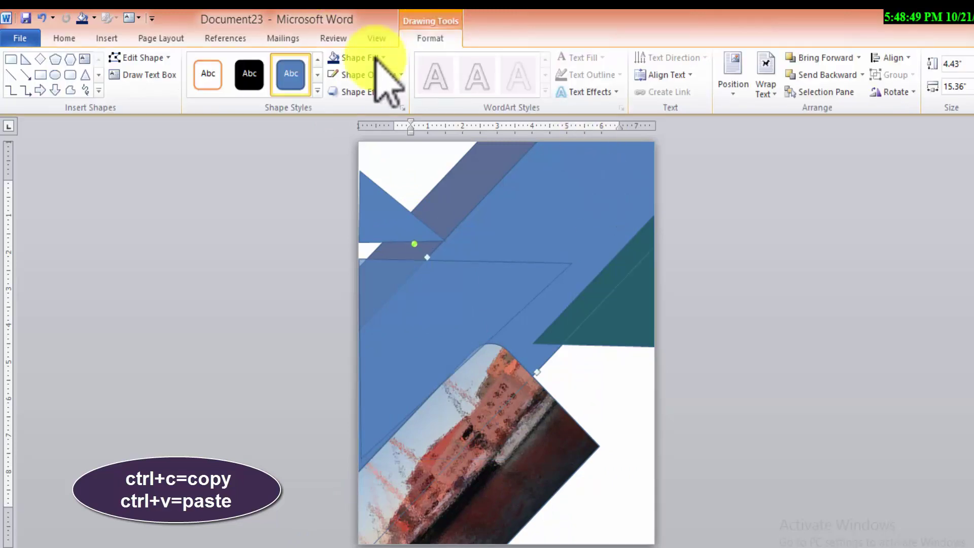
click(356, 58)
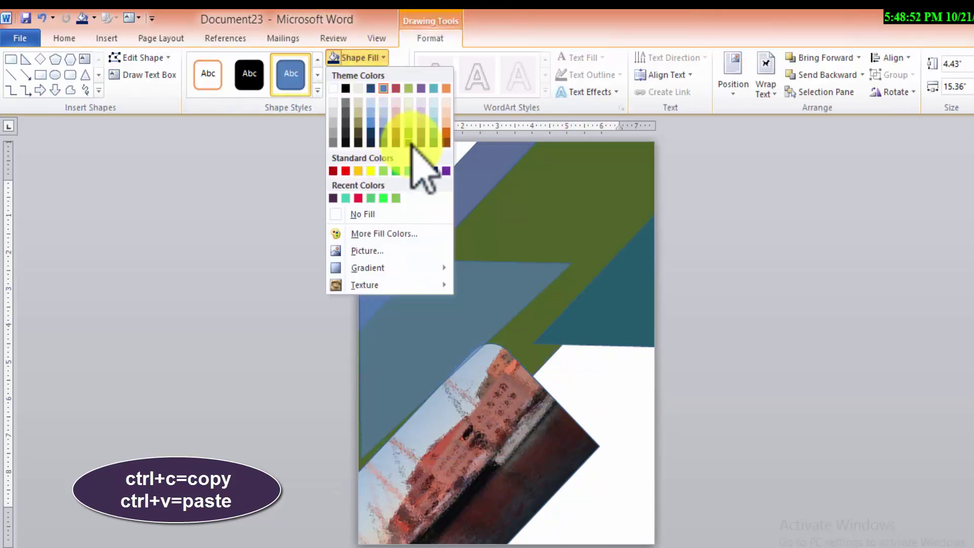
click(413, 147)
drag(528, 392, 490, 376)
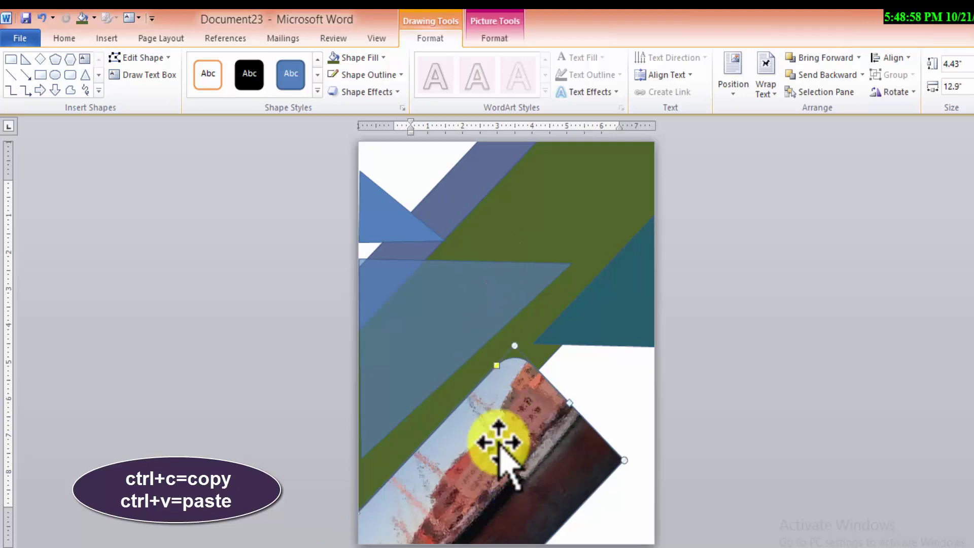
key(ctrl+z)
key(ctrl+z)
key(ctrl+z)
key(ctrl+z)
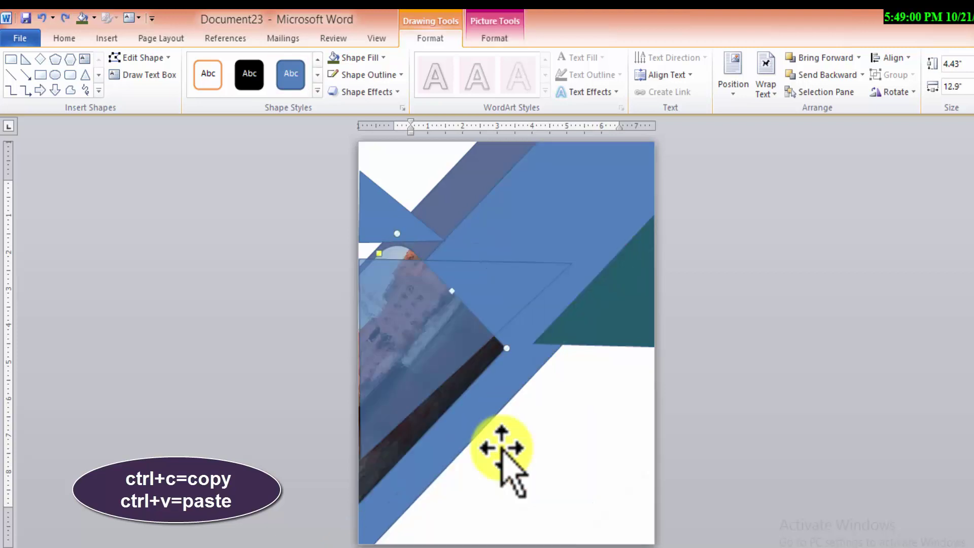
key(ctrl+z)
key(ctrl+z)
click(565, 457)
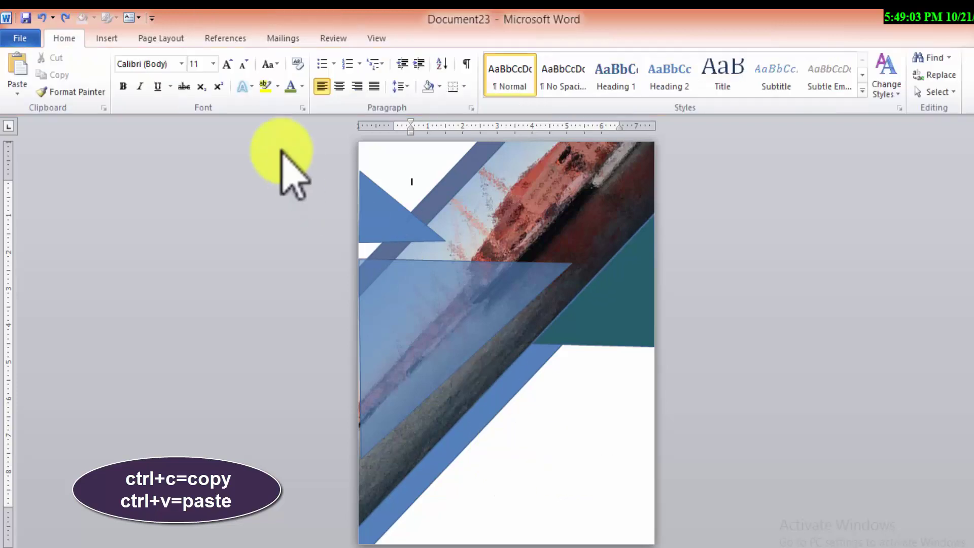
click(374, 39)
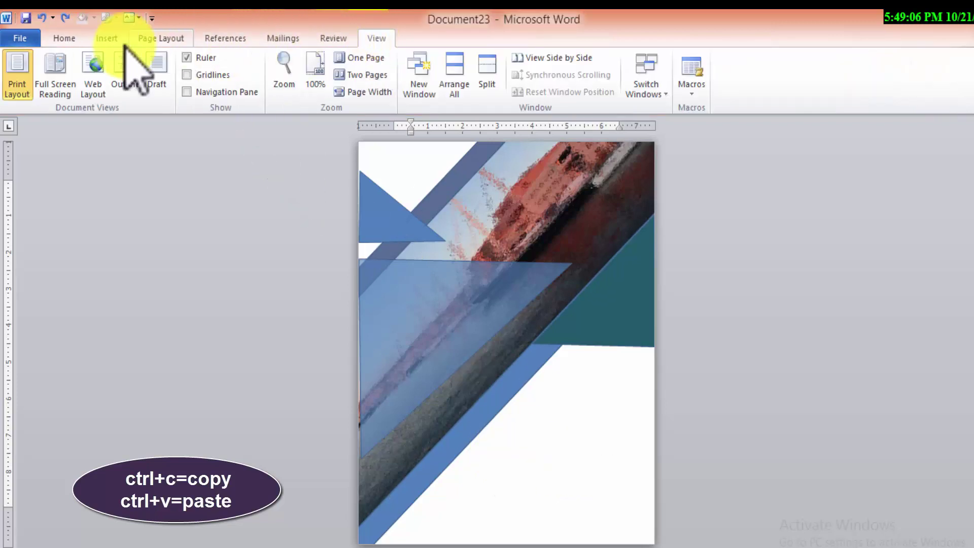
Draw a full-height rectangle along the page's left edge and fill it black
click(107, 39)
click(222, 81)
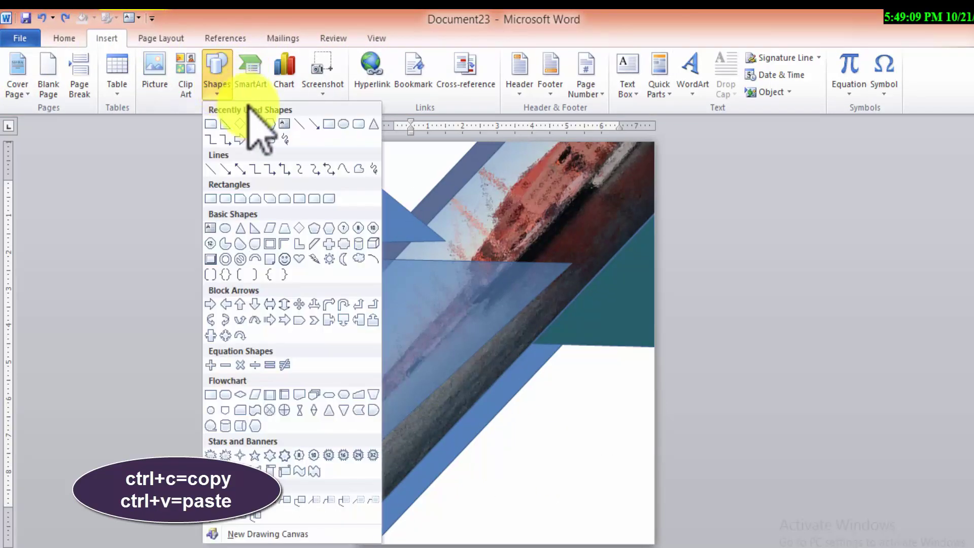
click(211, 124)
drag(387, 170, 422, 543)
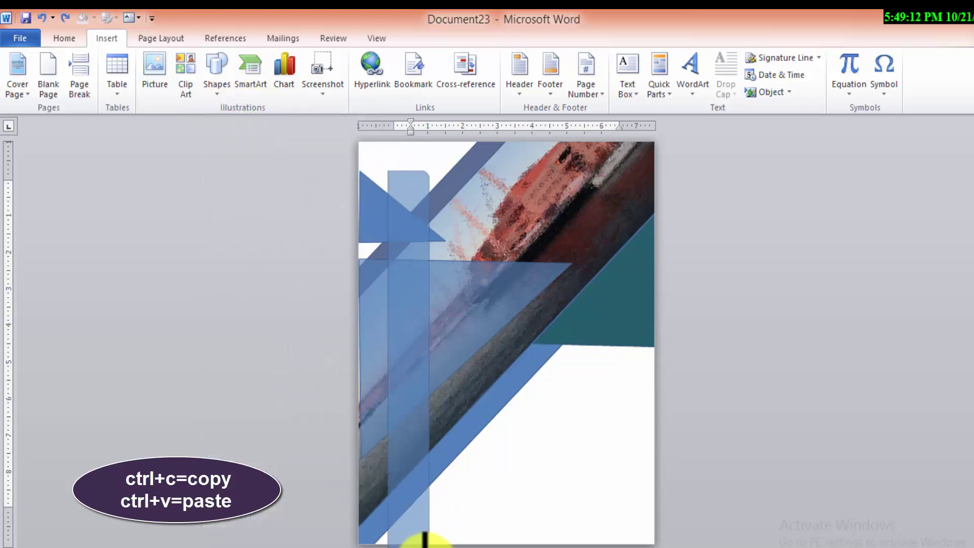
drag(380, 496, 374, 370)
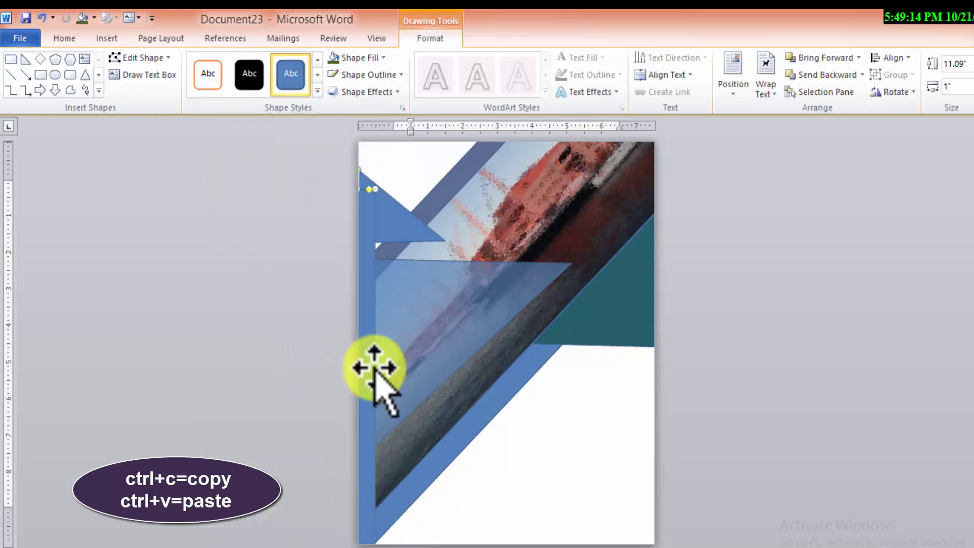
drag(375, 189, 370, 114)
click(249, 75)
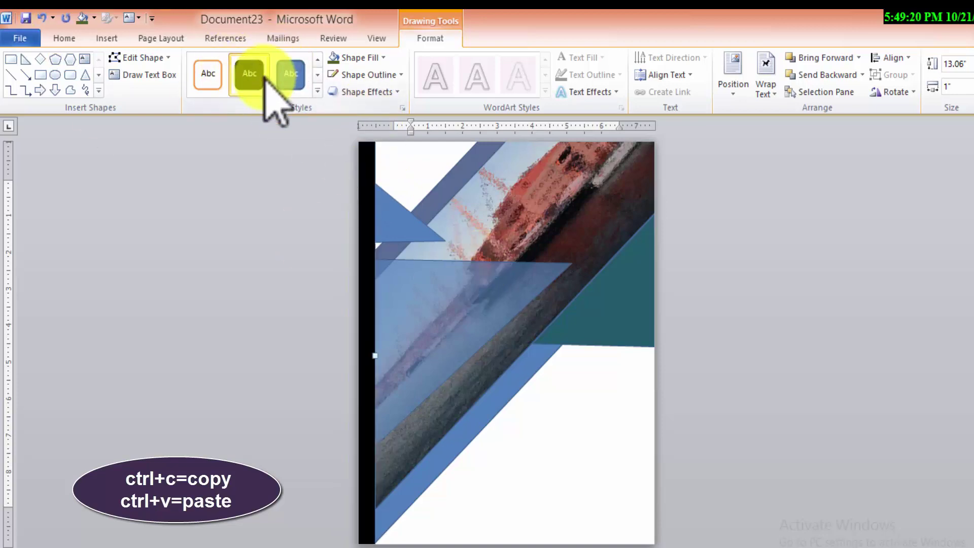
Add a thin black bar across the top edge of the page
click(10, 59)
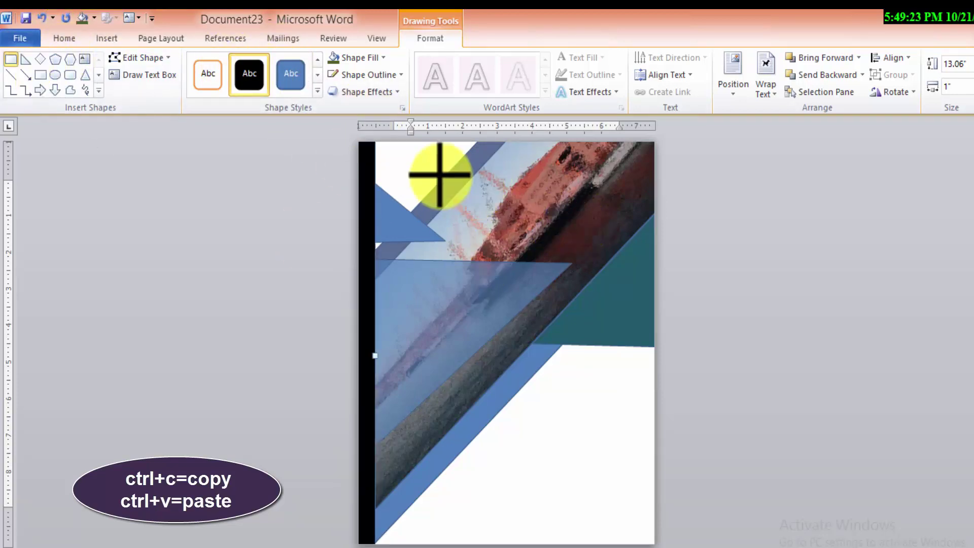
drag(438, 176, 852, 187)
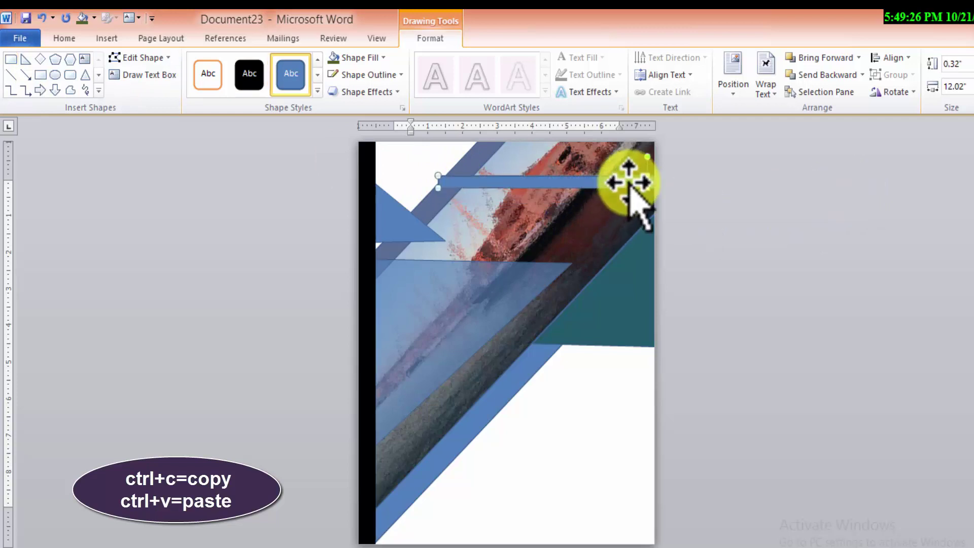
drag(628, 183, 513, 149)
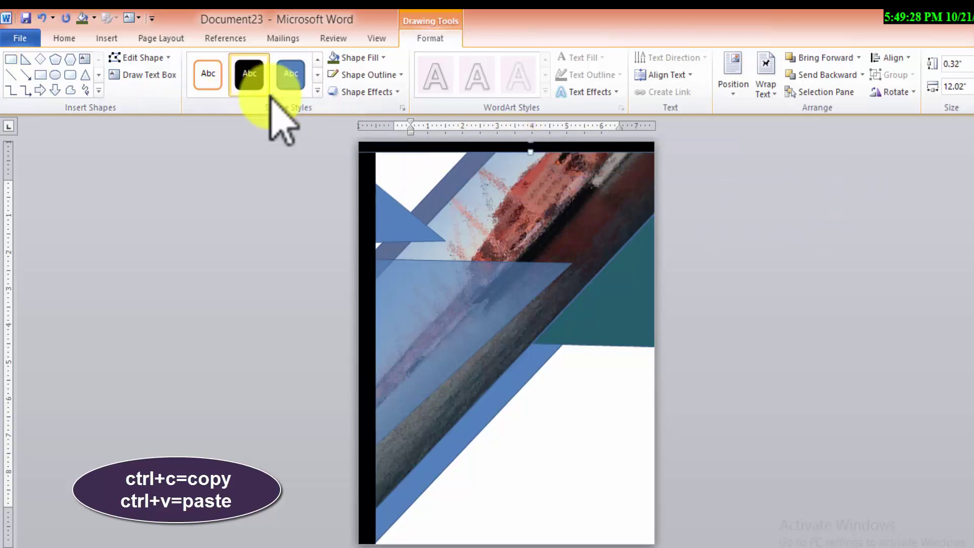
click(564, 213)
right_click(565, 213)
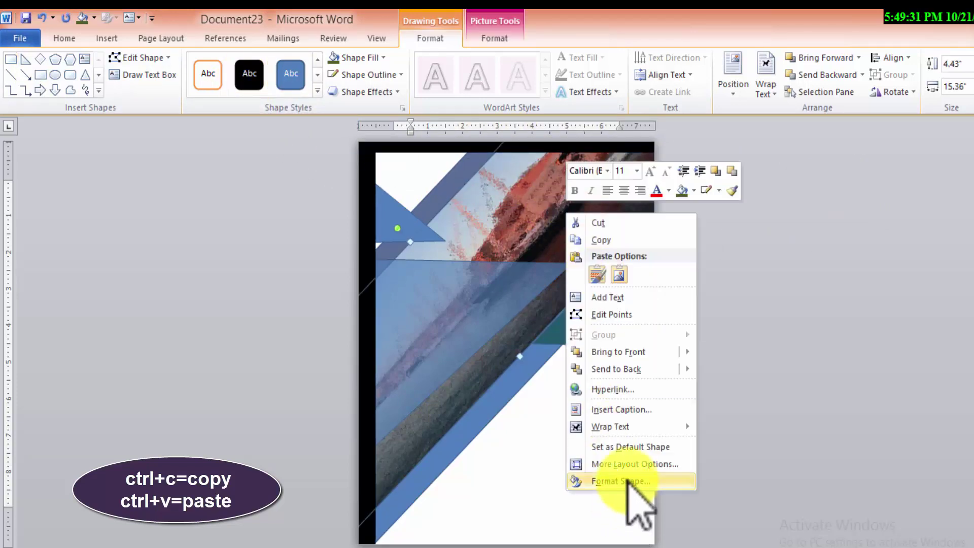
Fill the diagonal shape with the city building photo using Picture or texture fill
click(629, 465)
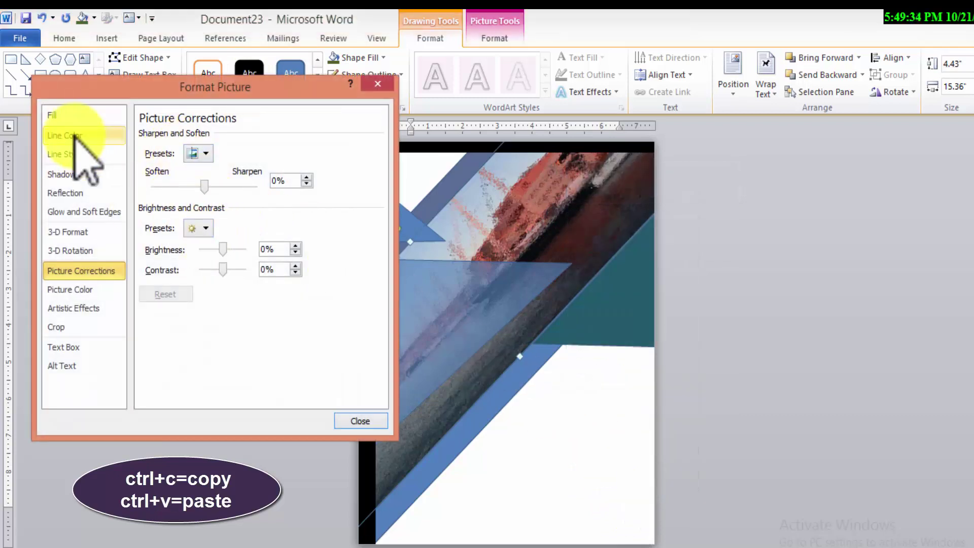
click(77, 117)
click(195, 248)
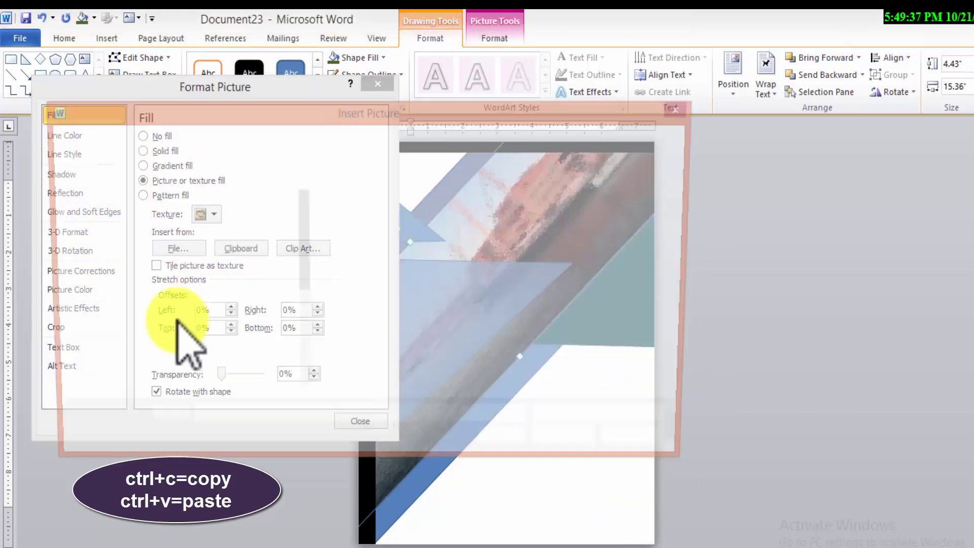
click(205, 353)
click(579, 445)
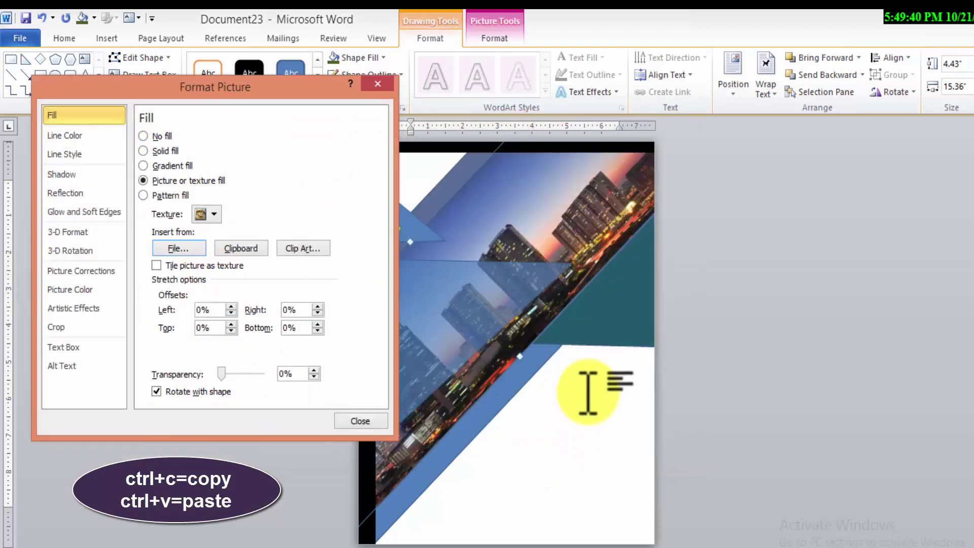
click(379, 85)
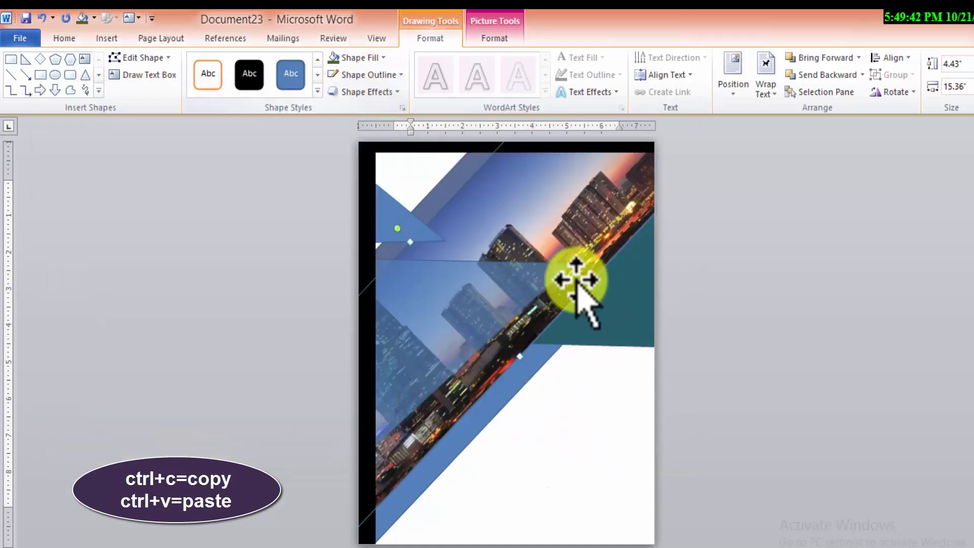
Apply a striped Artistic Effects preset to the city photo
click(493, 31)
click(155, 86)
click(163, 203)
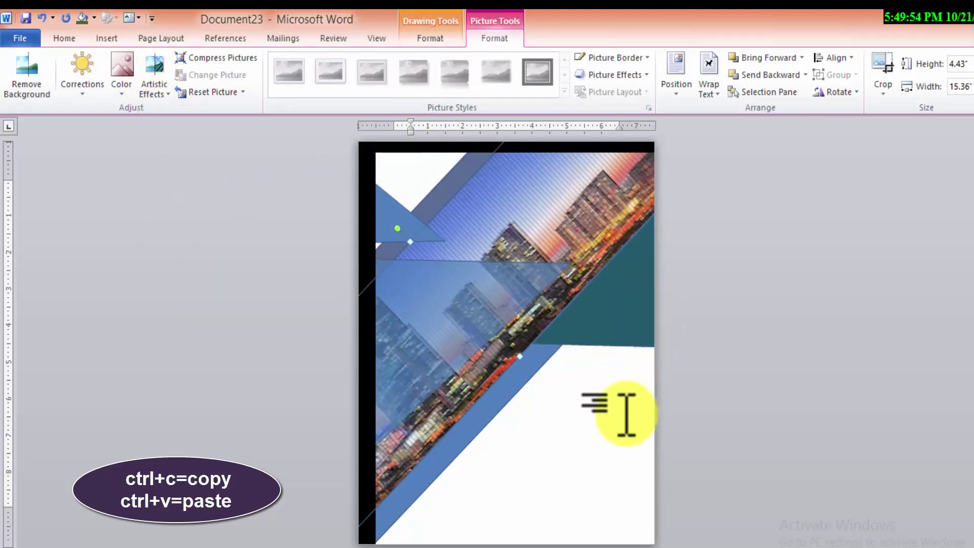
click(458, 332)
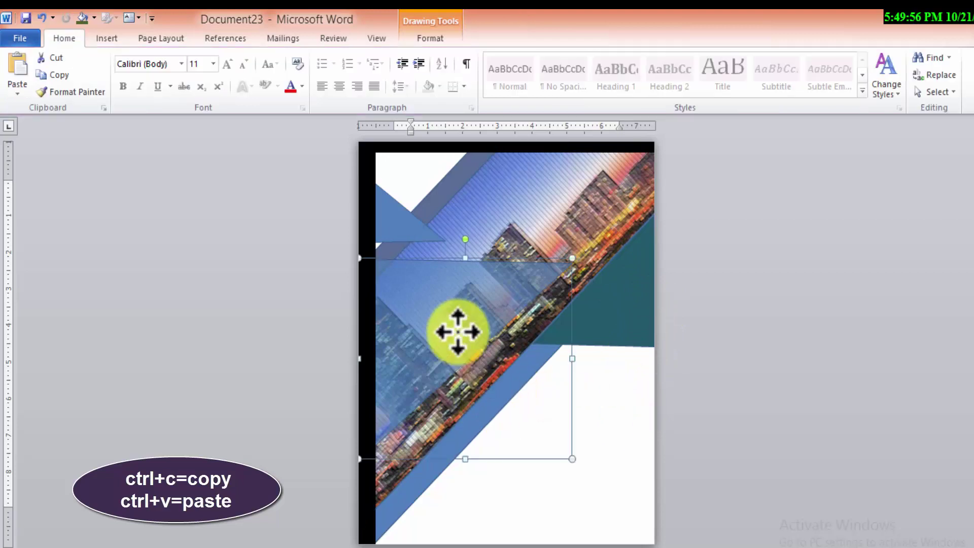
Fill the top-left triangle with dark teal
click(404, 223)
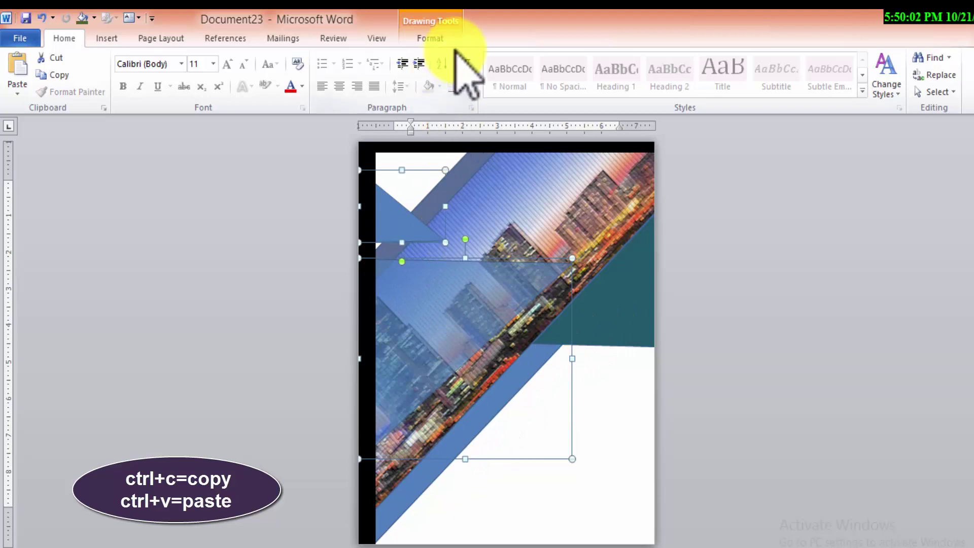
click(441, 39)
click(373, 58)
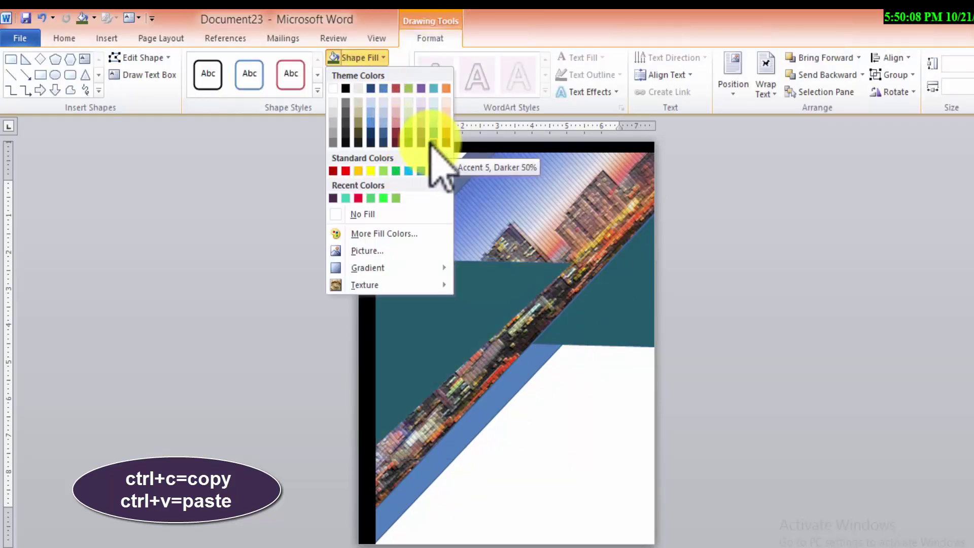
click(432, 143)
Make the middle rectangle about 26% transparent in Format Shape > Fill
right_click(449, 336)
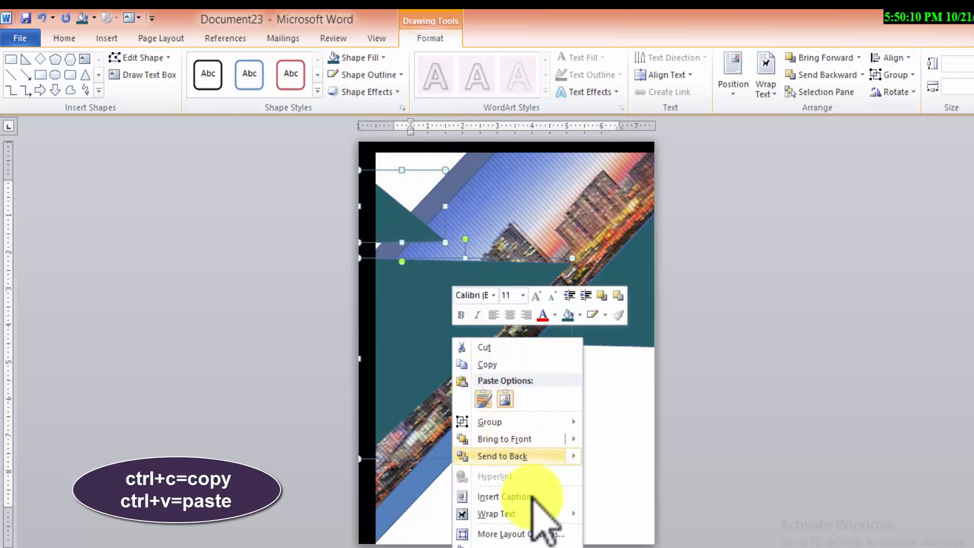
click(503, 545)
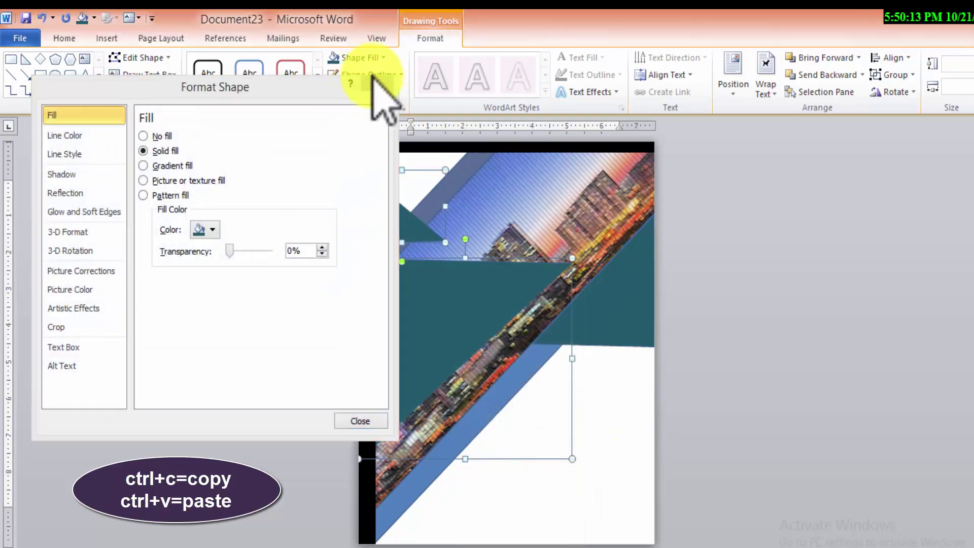
click(375, 77)
click(616, 385)
click(423, 300)
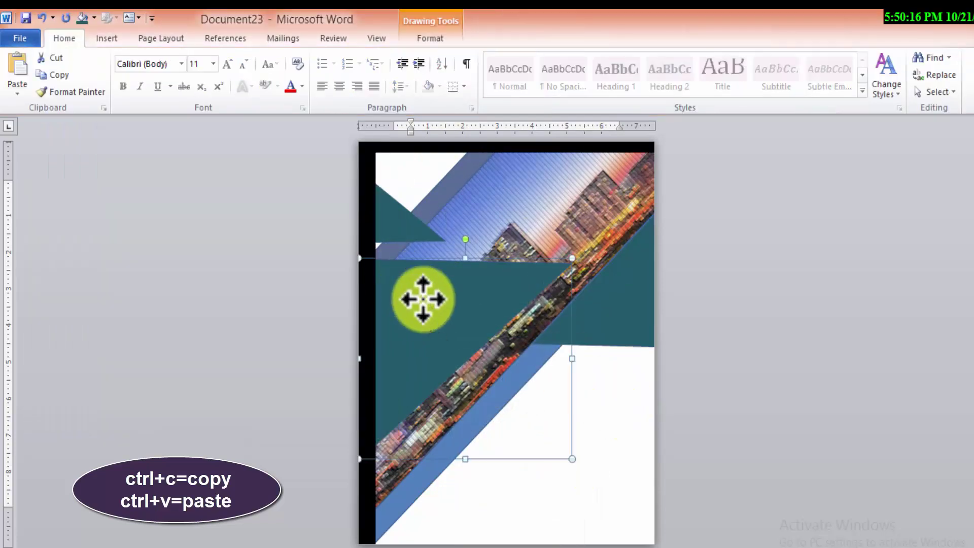
right_click(423, 299)
click(469, 293)
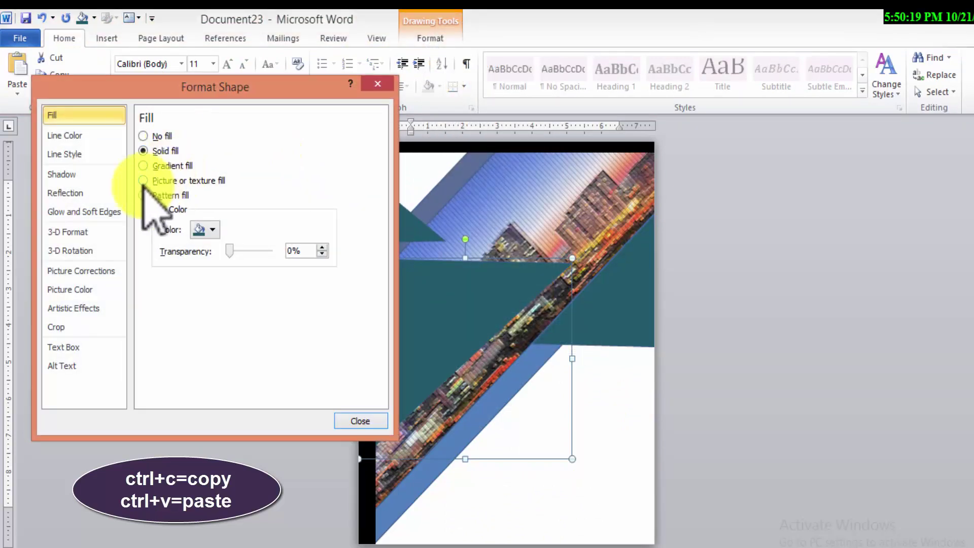
drag(233, 251, 241, 250)
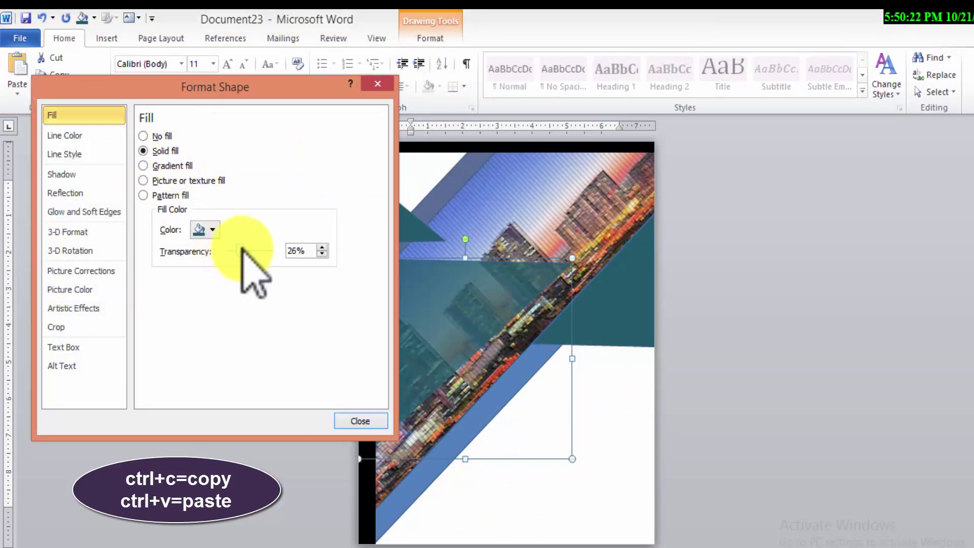
click(359, 420)
Give the shape on the right a lighter teal fill
click(422, 488)
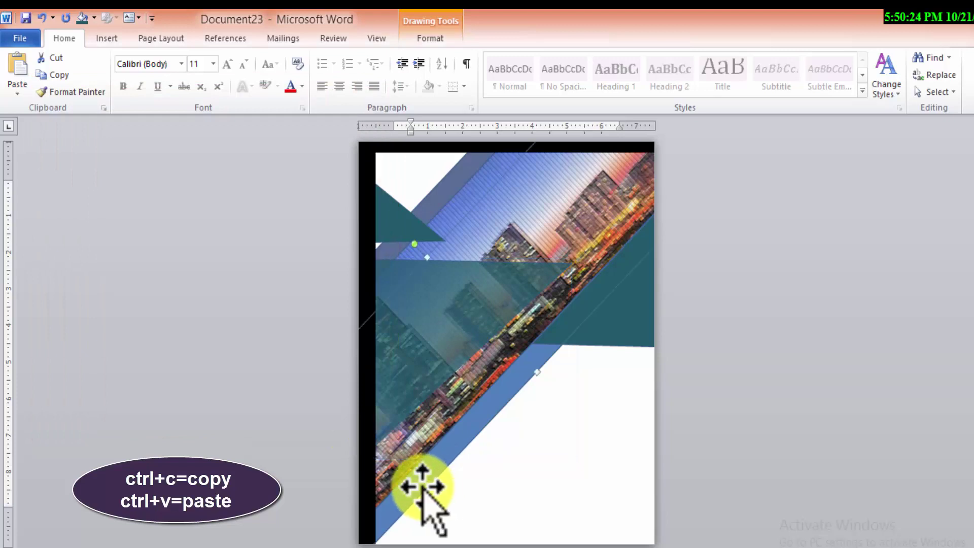
click(604, 327)
click(430, 38)
click(362, 57)
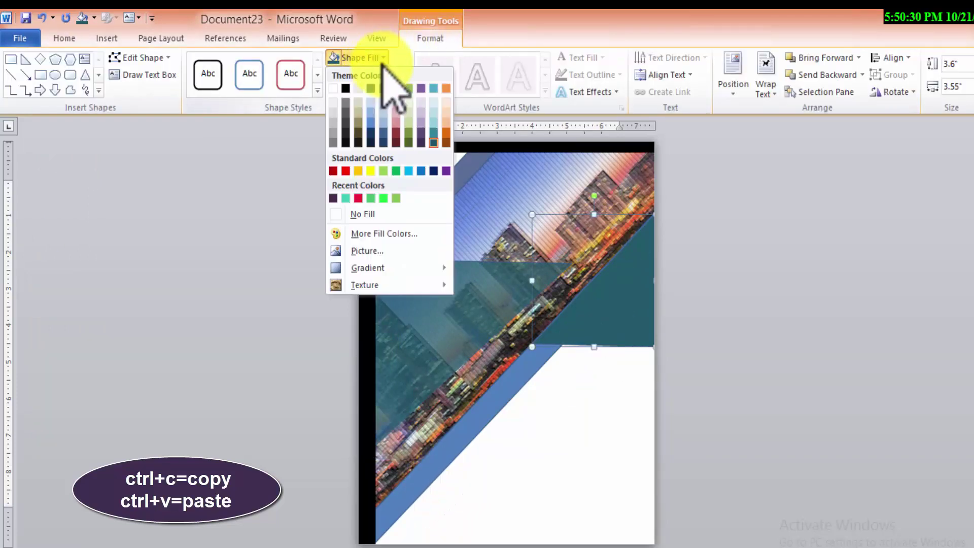
click(441, 155)
Fill the diagonal band with dark teal
click(500, 385)
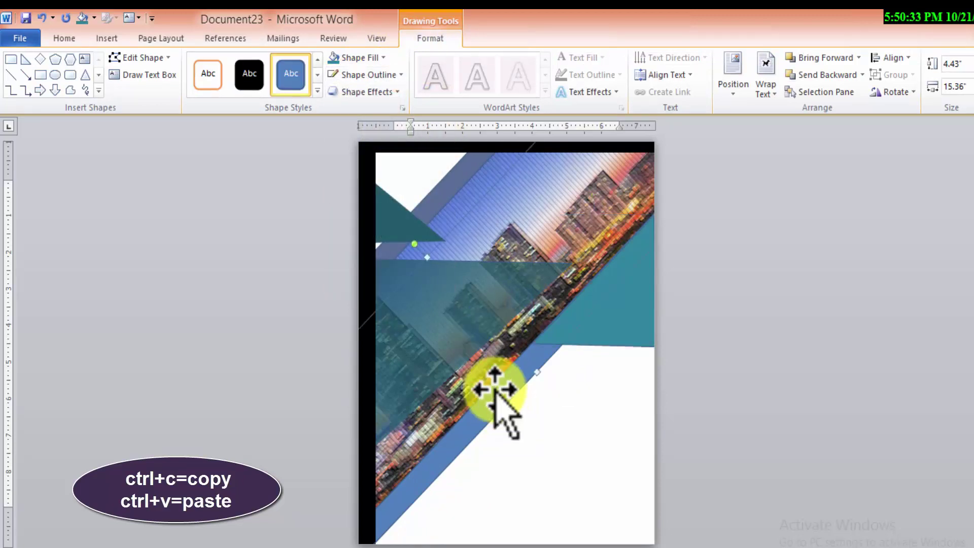
click(383, 57)
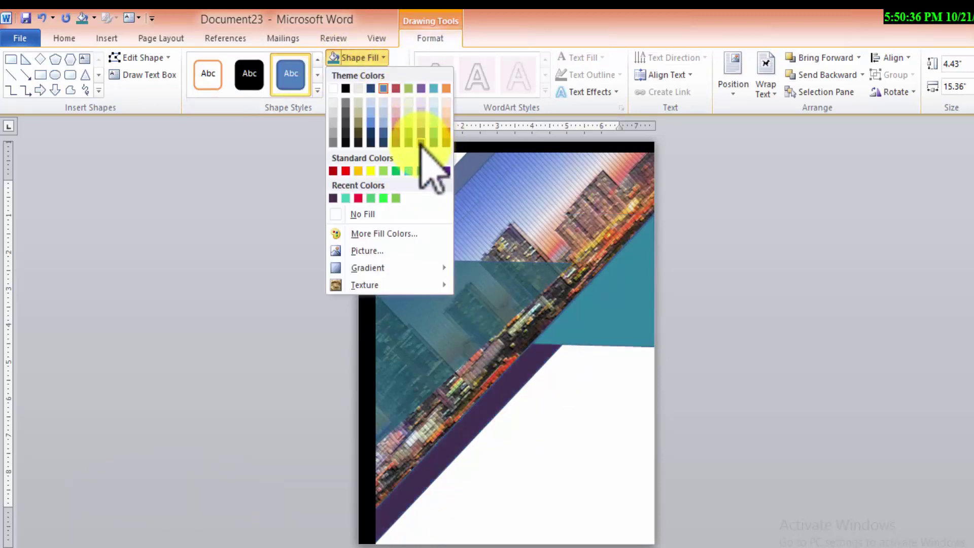
click(434, 140)
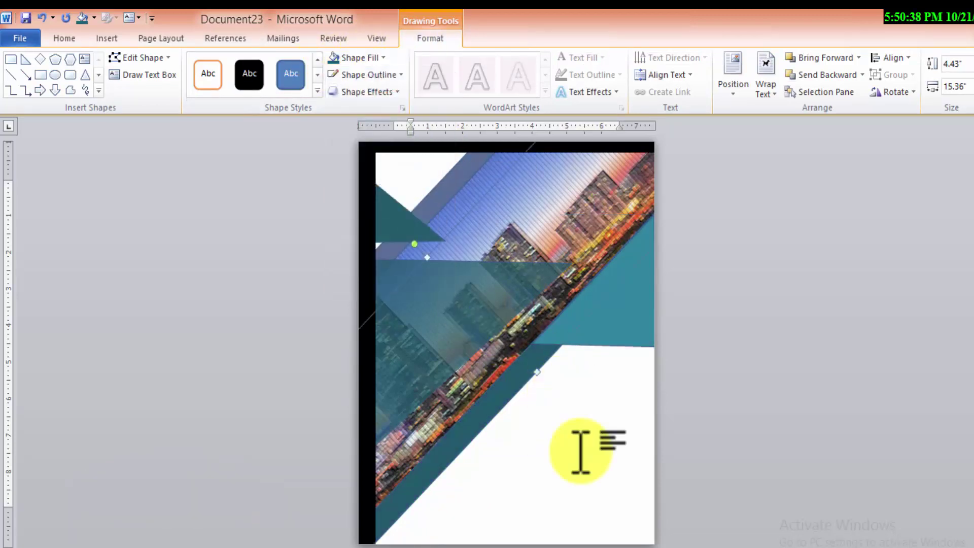
click(577, 470)
click(104, 38)
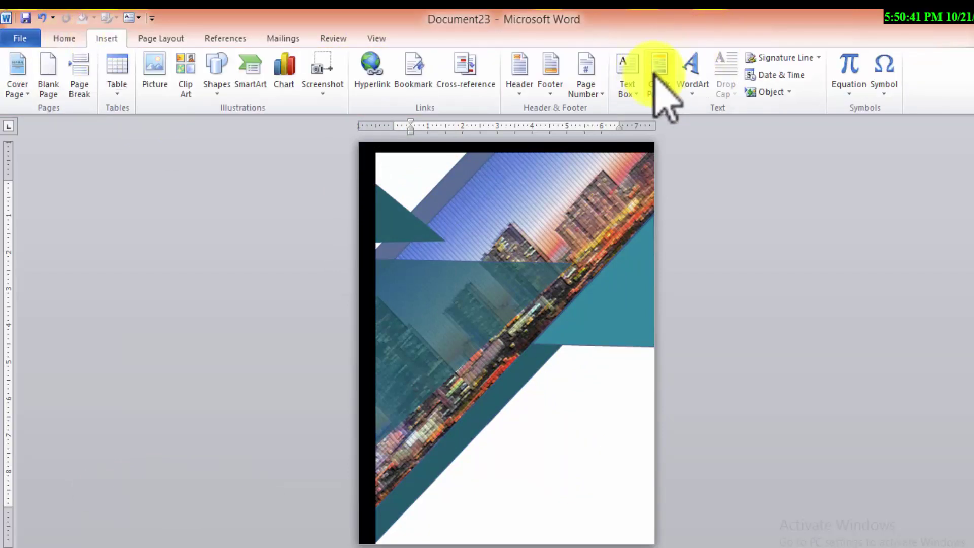
Insert a Simple Text Box and move it to the page's bottom-right corner
click(629, 76)
click(668, 152)
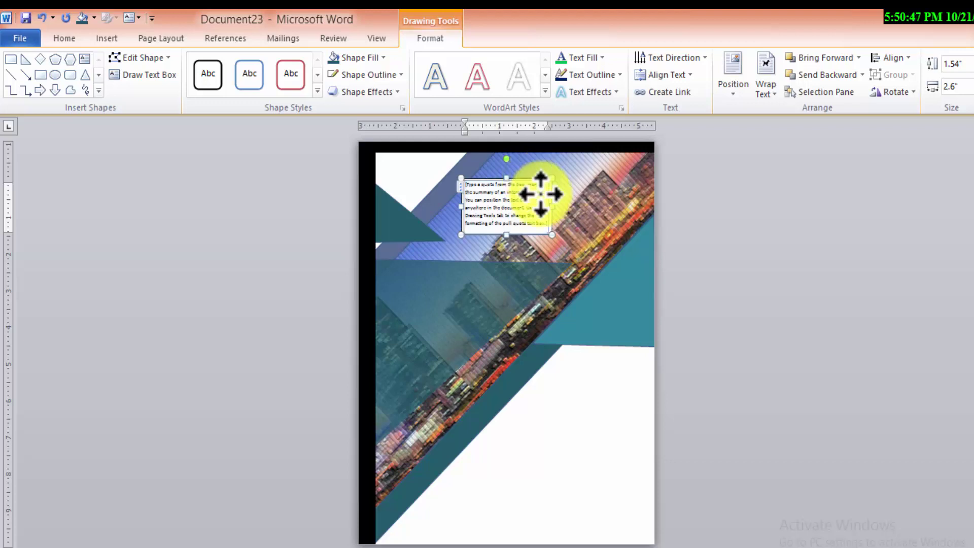
drag(535, 180, 625, 476)
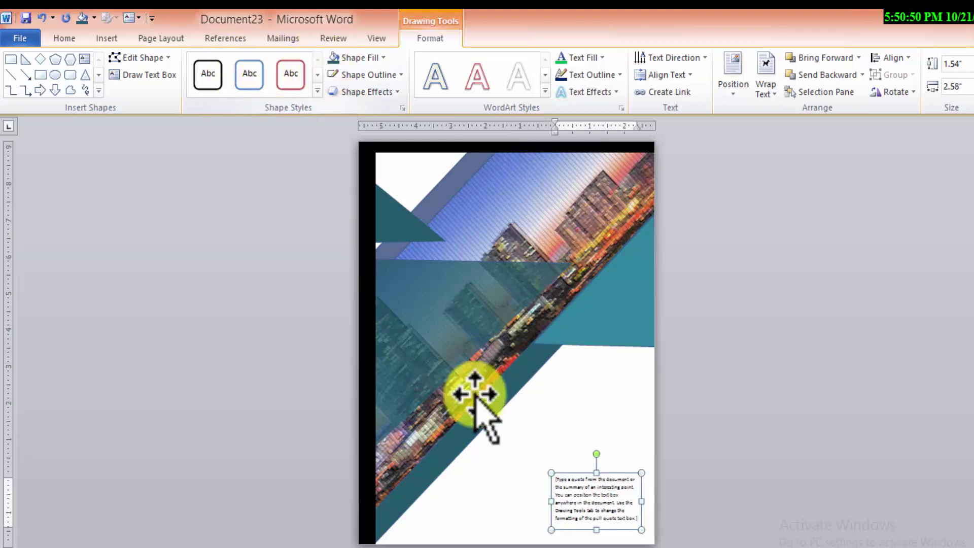
click(609, 441)
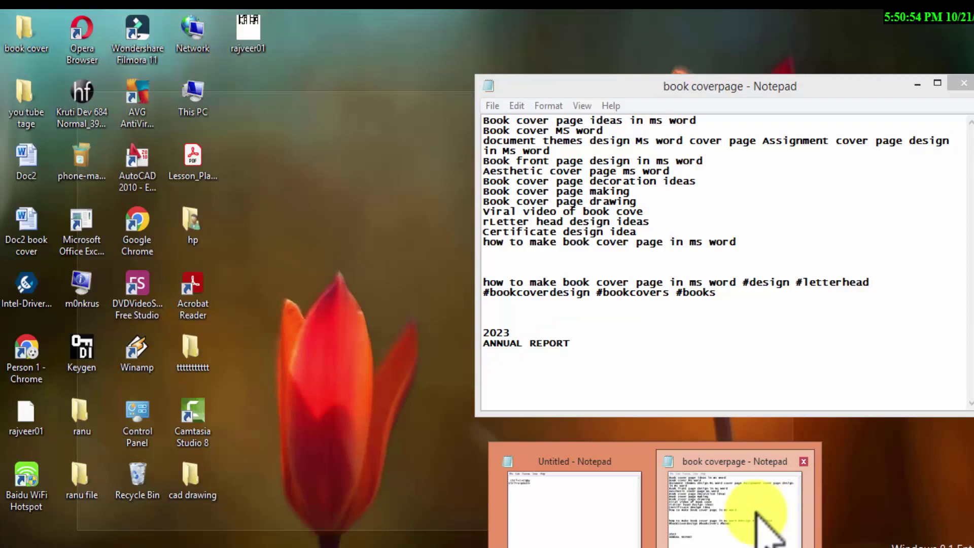
Copy ANNUAL REPORT from the Notepad notes and minimize Notepad
click(761, 510)
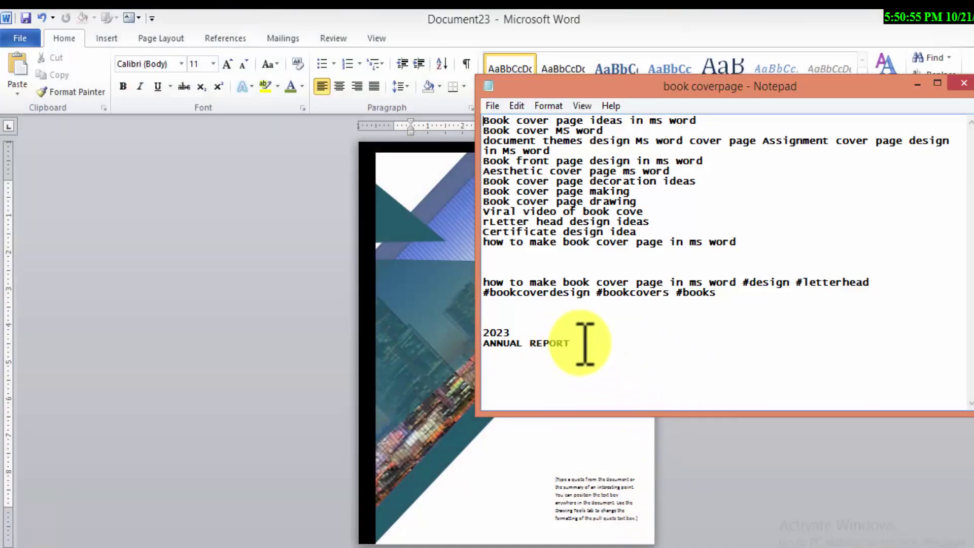
drag(551, 349, 489, 351)
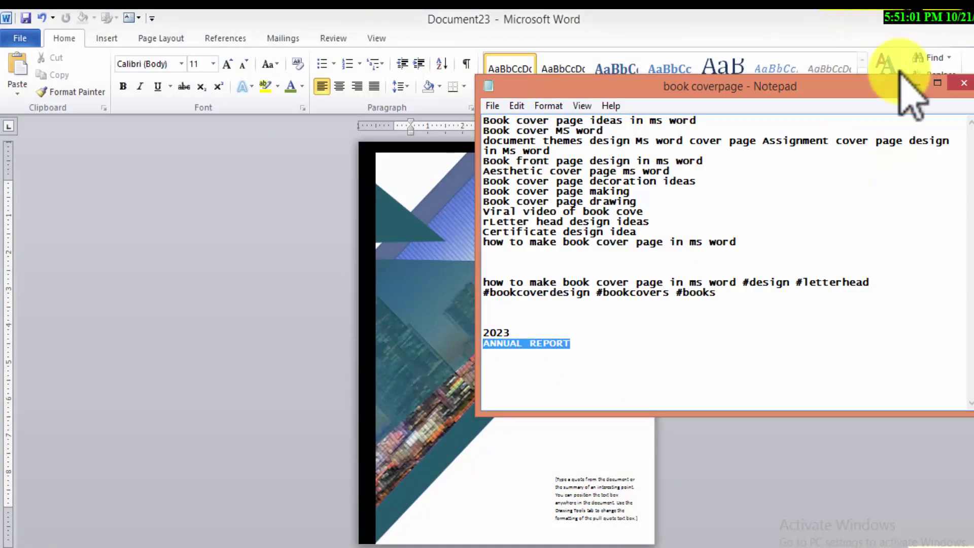
click(913, 82)
click(106, 38)
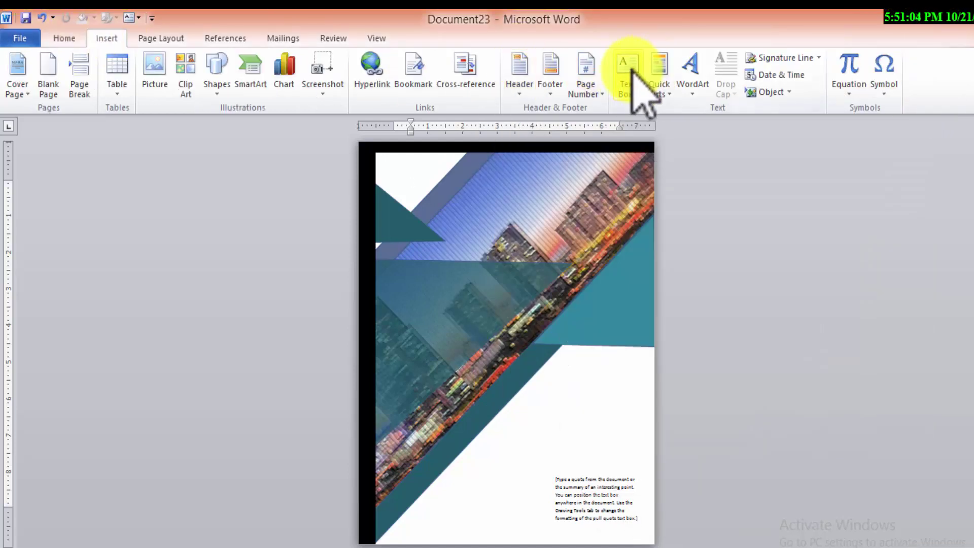
Add an ANNUAL REPORT text box in 36-pt AachenDEEMed, widened to one line, placed lower right
click(632, 68)
click(663, 163)
text(ANNUAL REPORT)
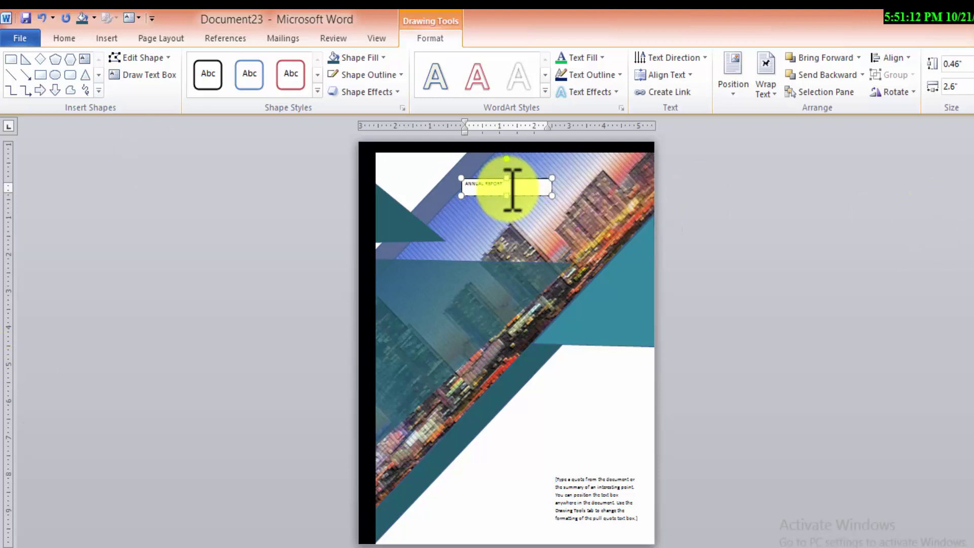
drag(513, 190, 458, 187)
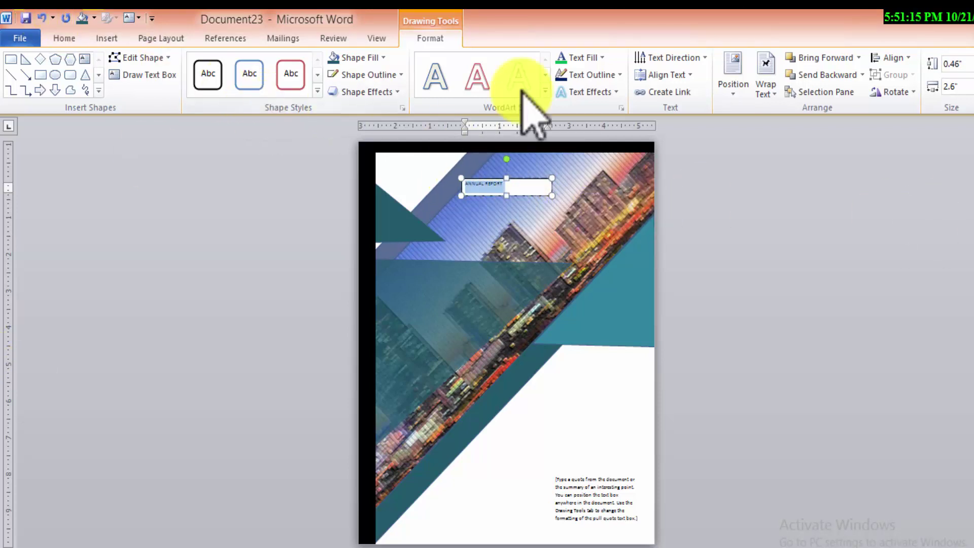
click(60, 38)
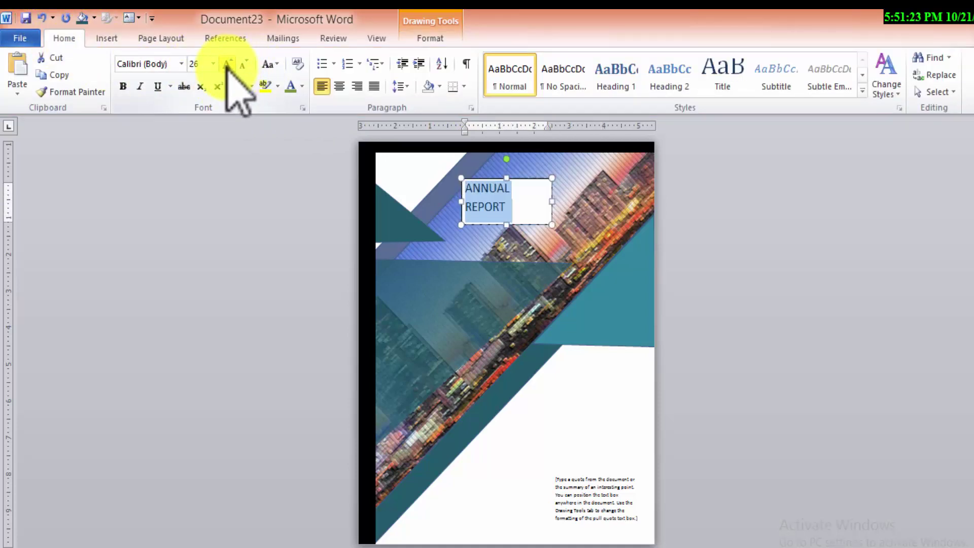
click(227, 65)
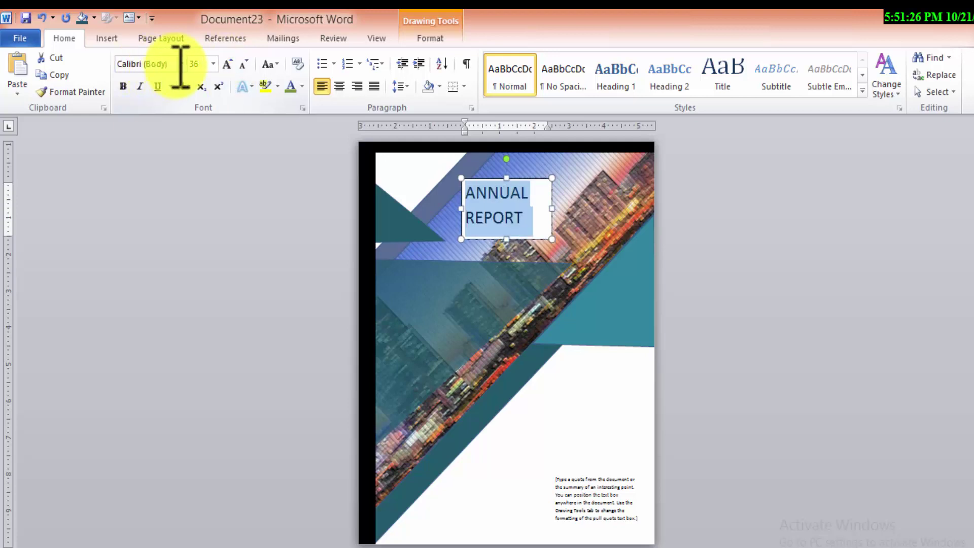
click(212, 64)
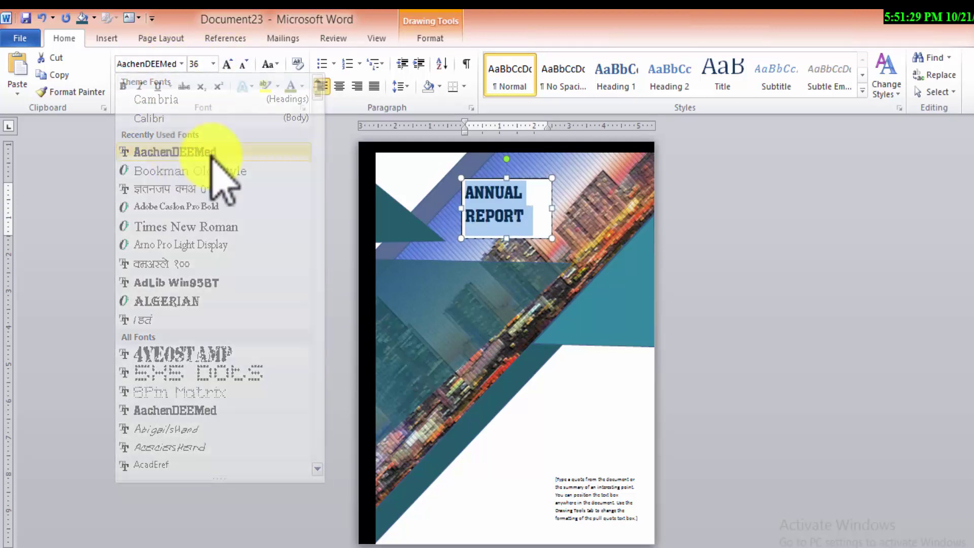
click(213, 153)
drag(554, 192, 579, 191)
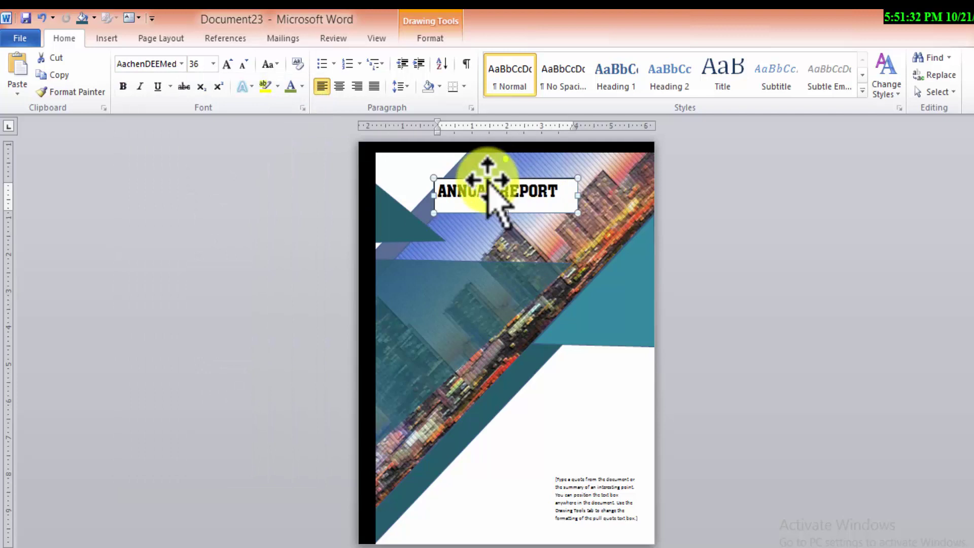
drag(483, 175, 557, 440)
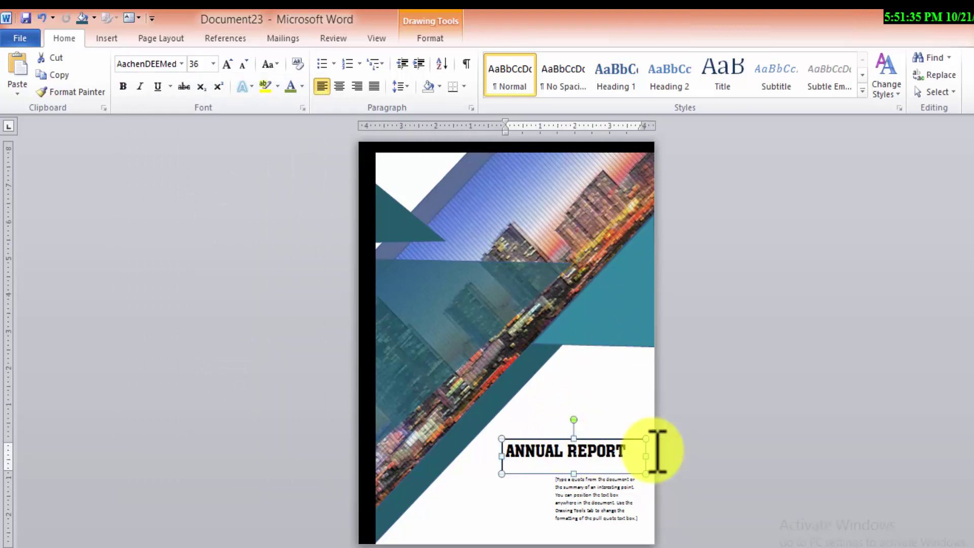
Remove the title box's fill and position ANNUAL REPORT directly above the quote text
click(440, 35)
click(350, 57)
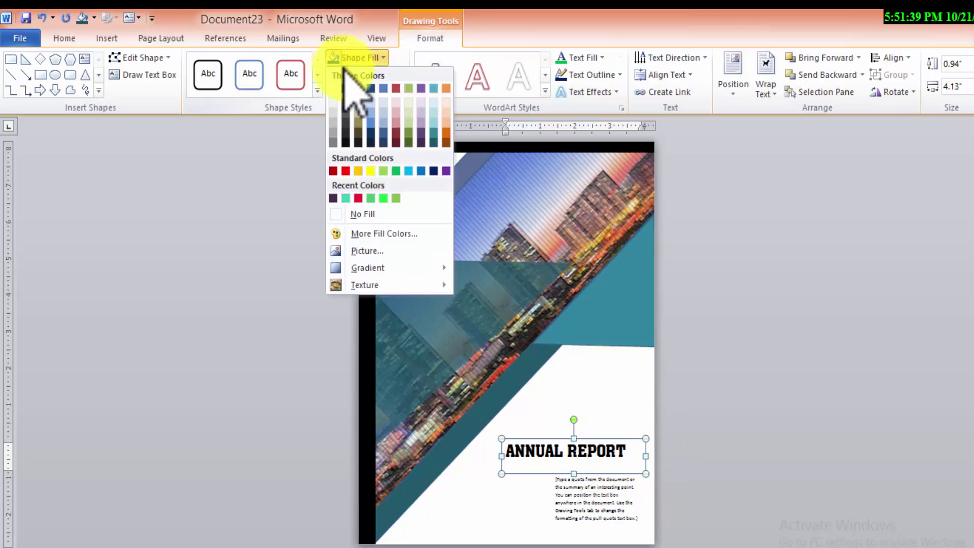
click(368, 214)
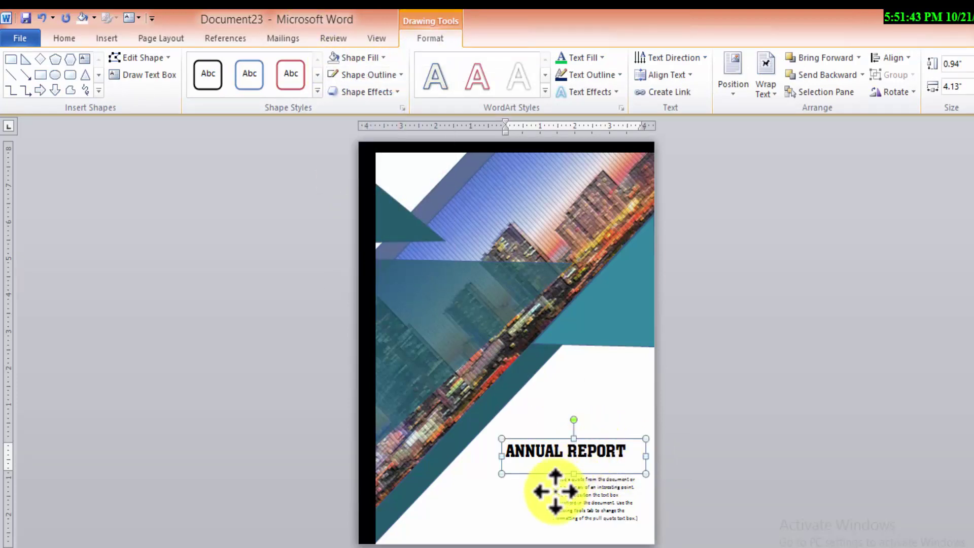
mouse_move(555, 490)
mouse_down()
mouse_move(523, 523)
mouse_move(450, 547)
mouse_up()
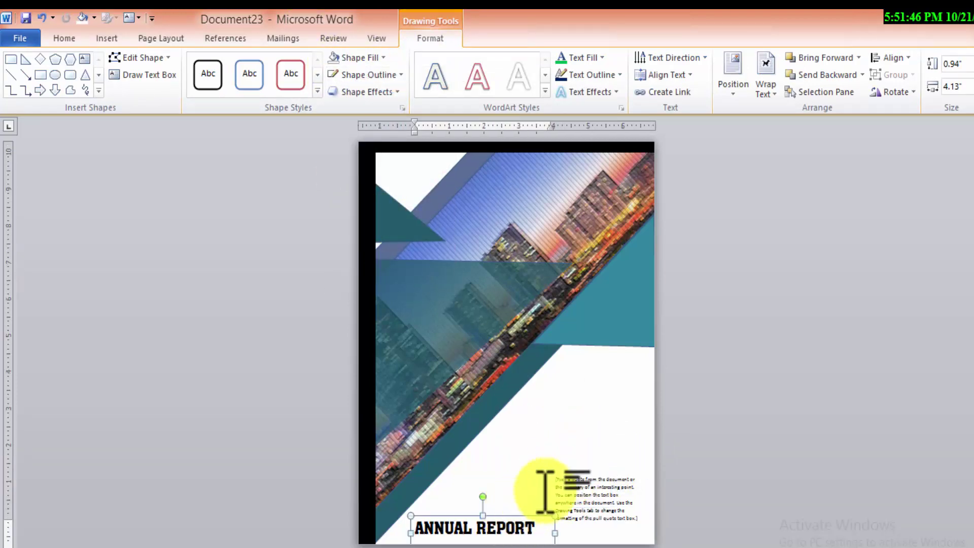
drag(529, 503, 535, 489)
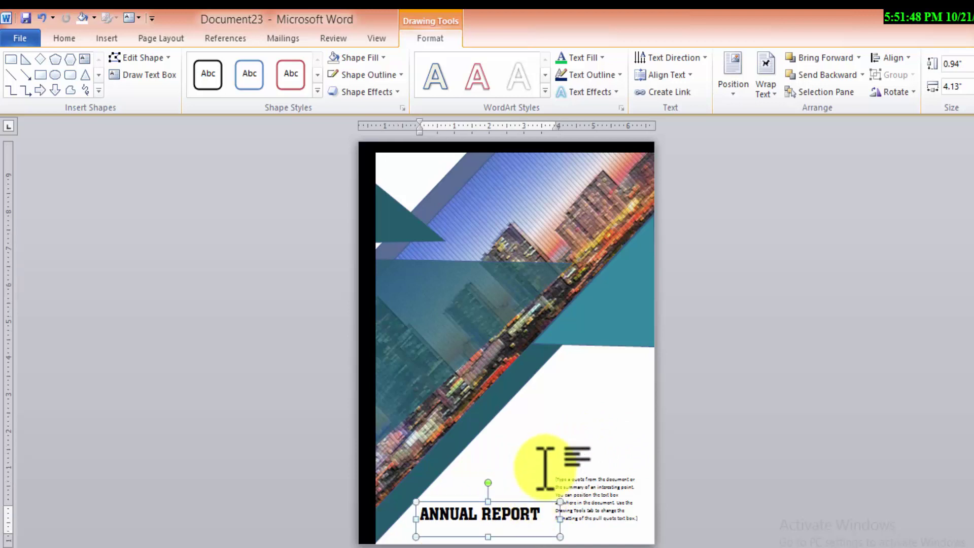
click(547, 453)
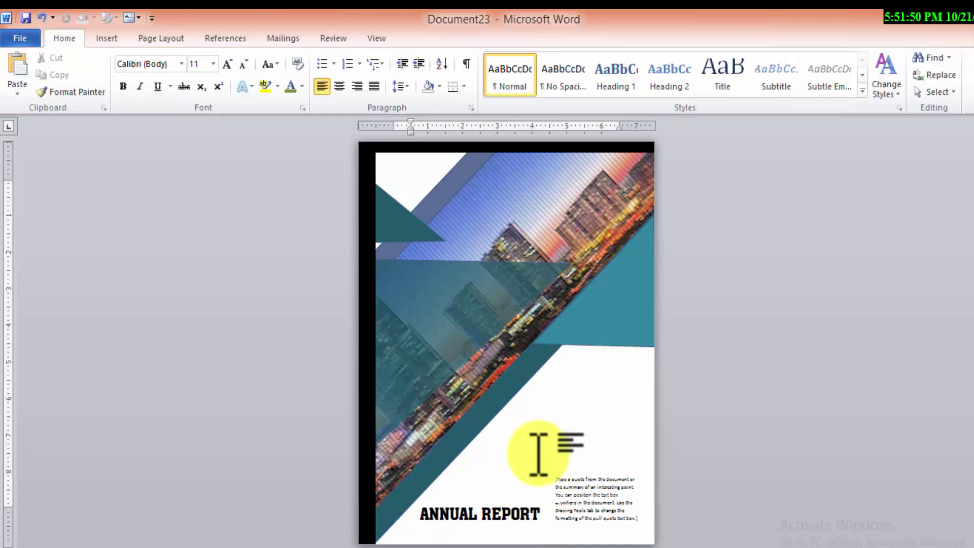
click(502, 513)
mouse_move(528, 502)
mouse_down()
mouse_move(584, 412)
mouse_move(597, 409)
mouse_move(619, 473)
mouse_up()
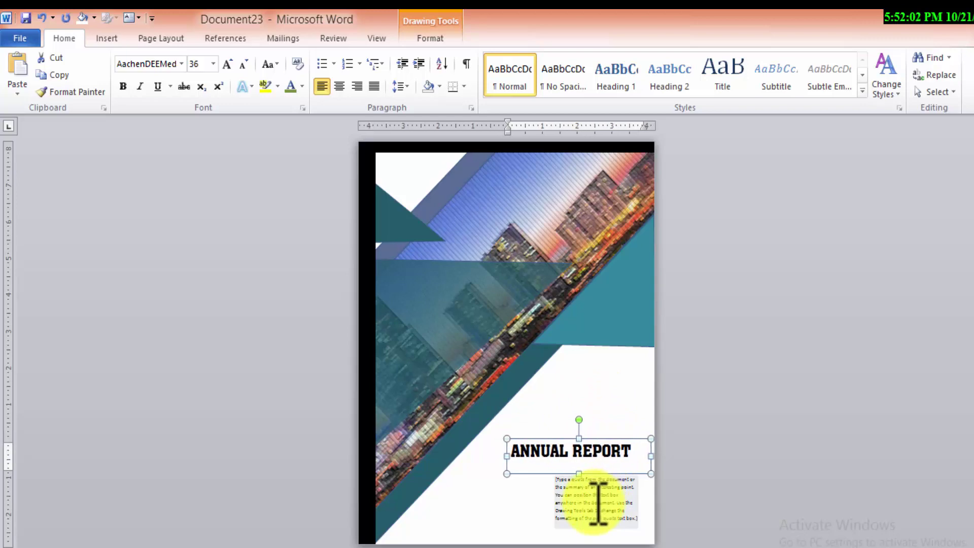
click(564, 371)
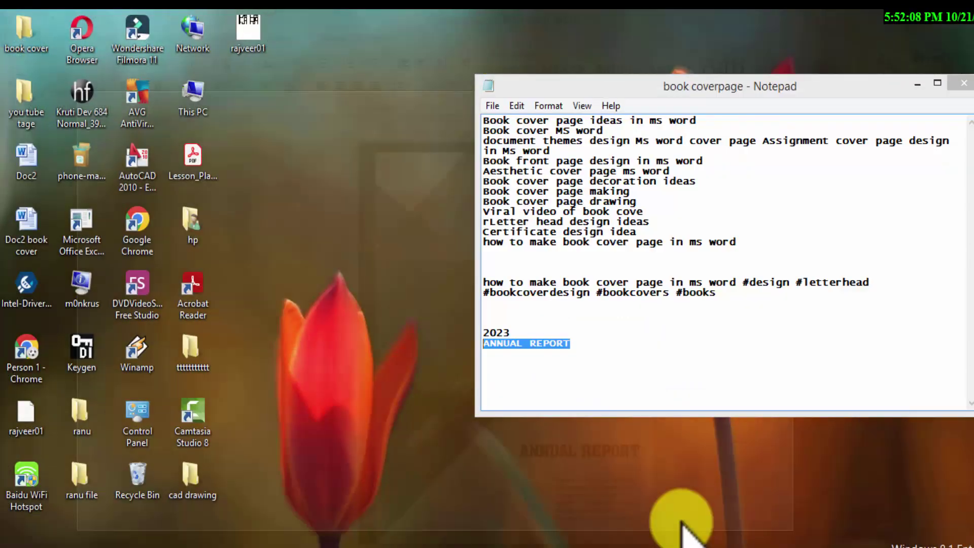
Copy 2023 from the Notepad notes and minimize Notepad
click(680, 523)
drag(510, 333, 481, 335)
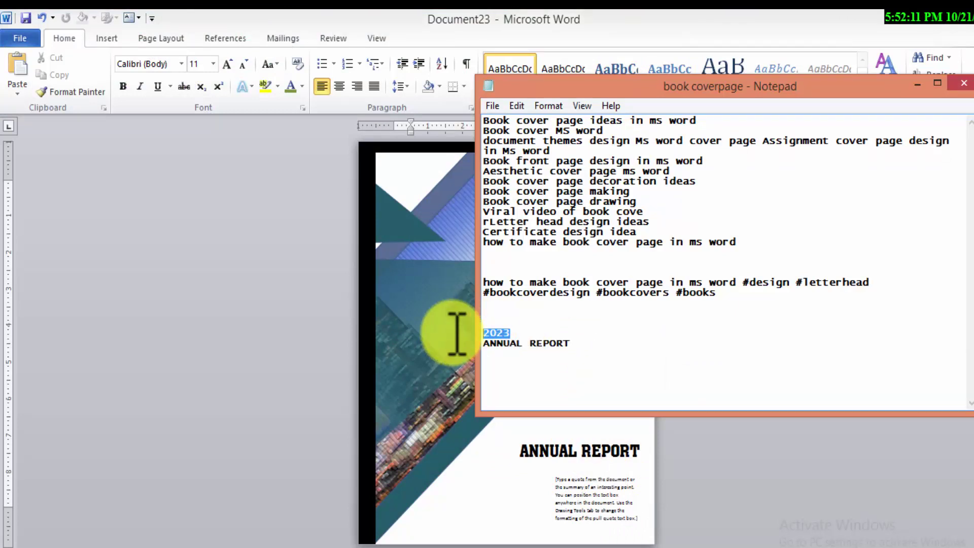
click(917, 83)
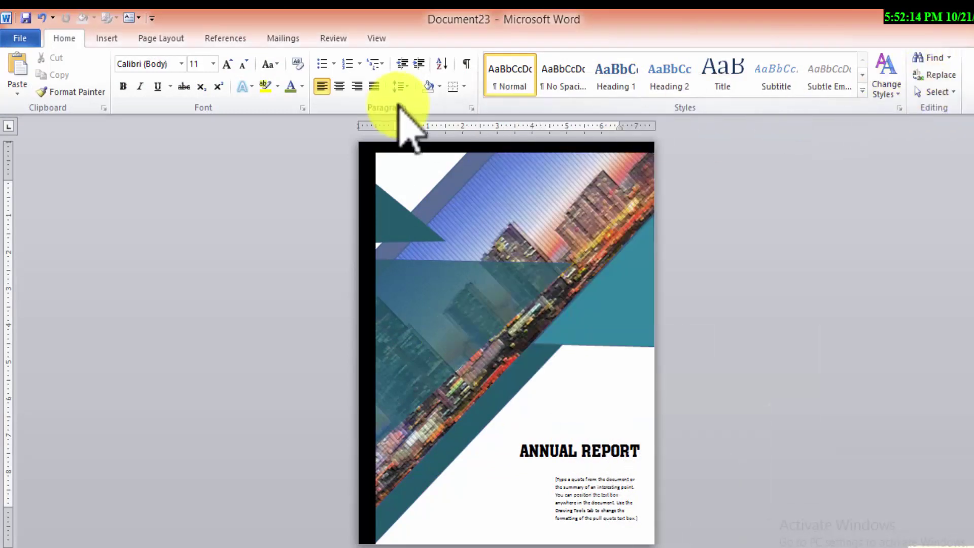
Insert a Simple Text Box containing 2023, set in 80-pt AachenDEEMed
click(107, 38)
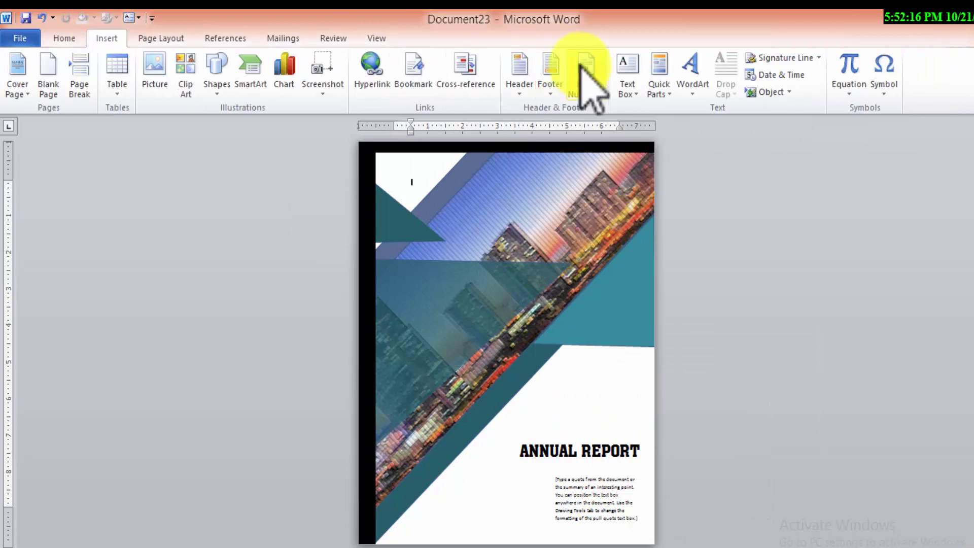
click(632, 81)
click(673, 186)
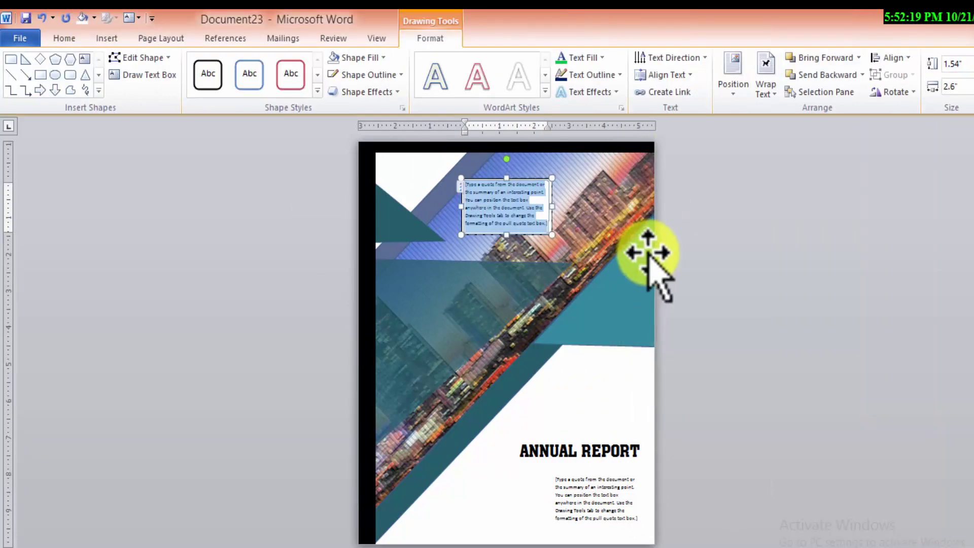
text(2023)
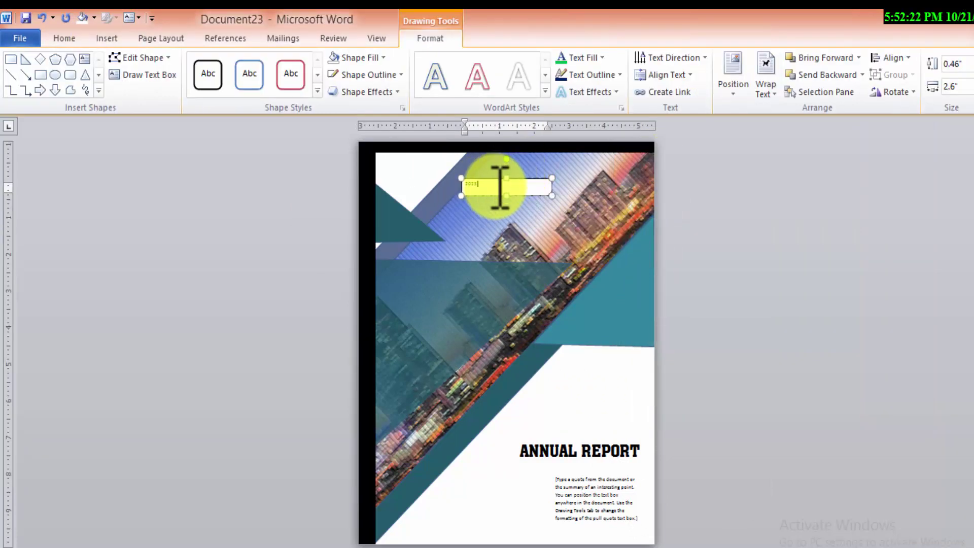
drag(500, 188, 446, 184)
click(65, 38)
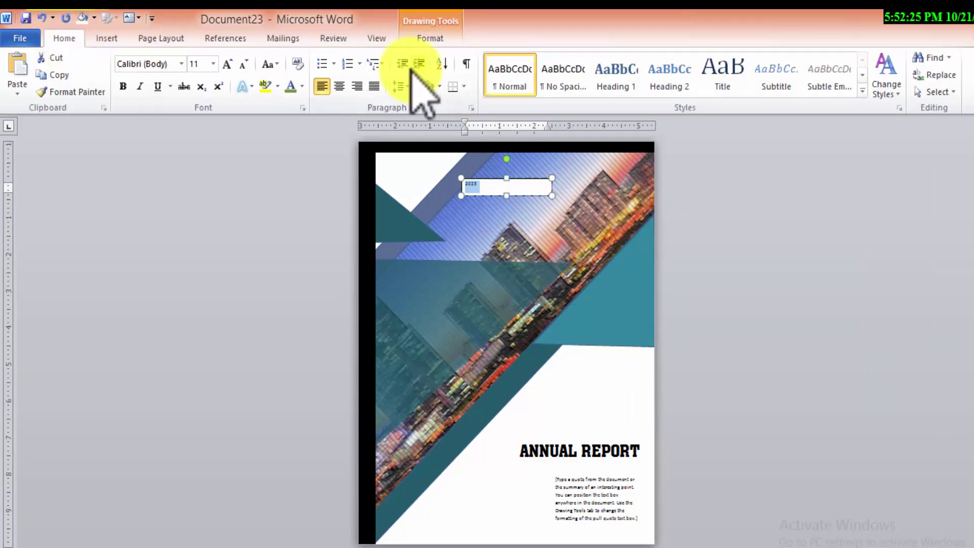
click(226, 65)
click(227, 65)
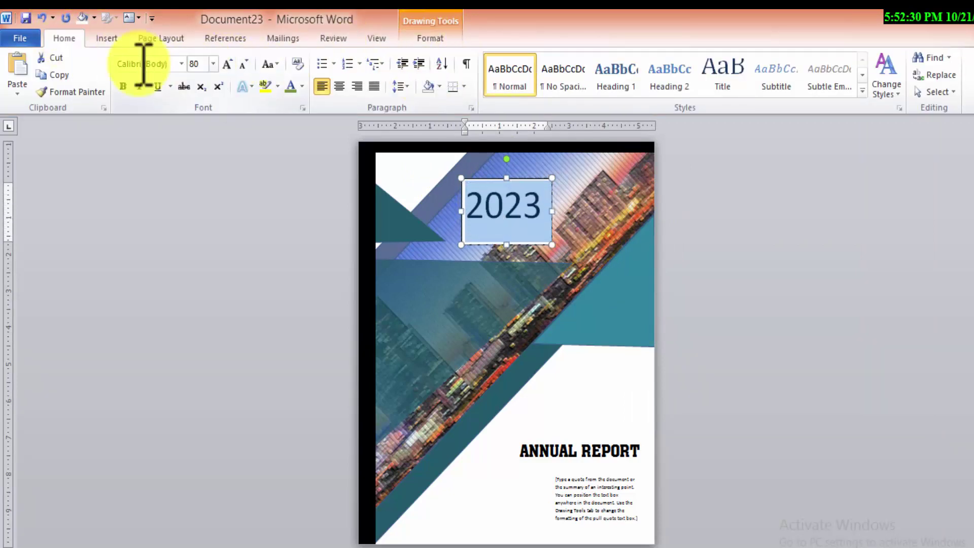
click(181, 63)
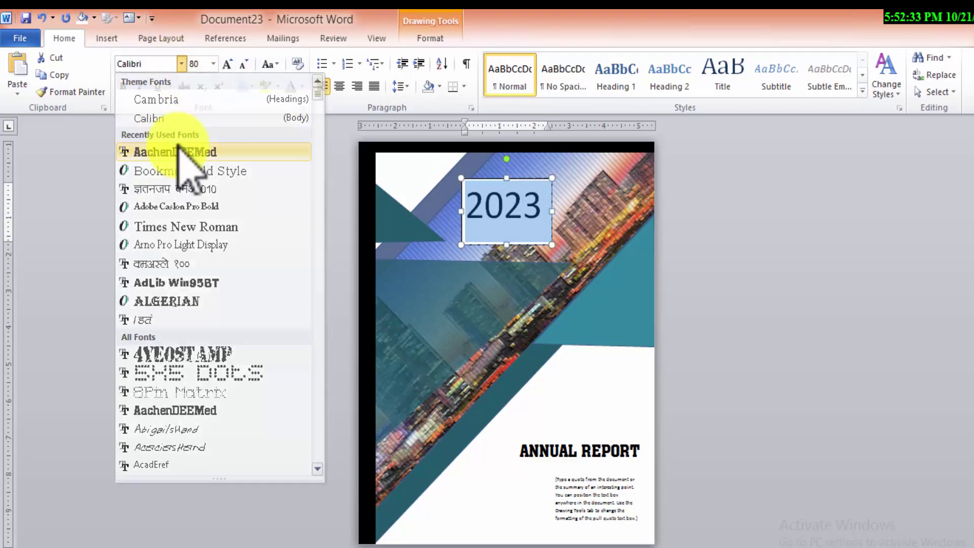
click(178, 149)
Position the 2023 box directly above ANNUAL REPORT
click(430, 38)
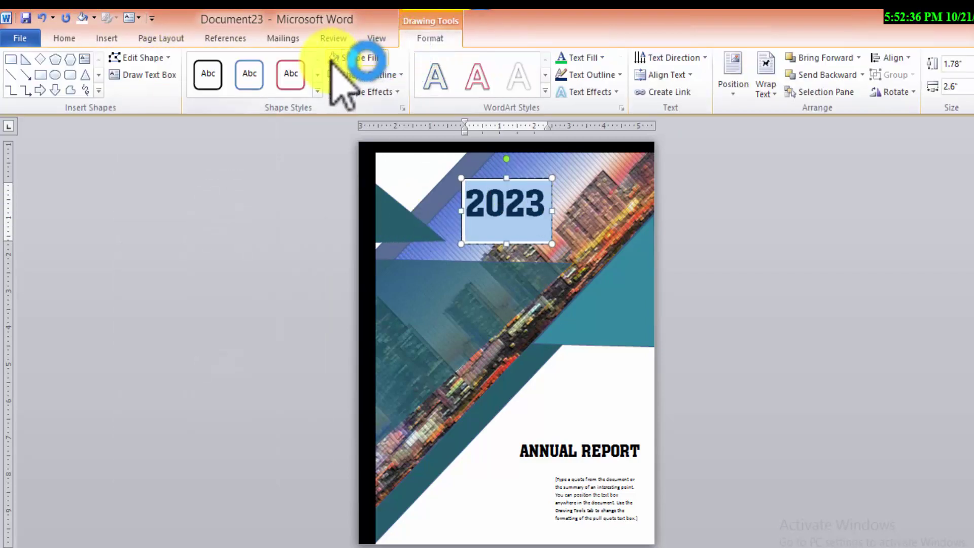
key(Escape)
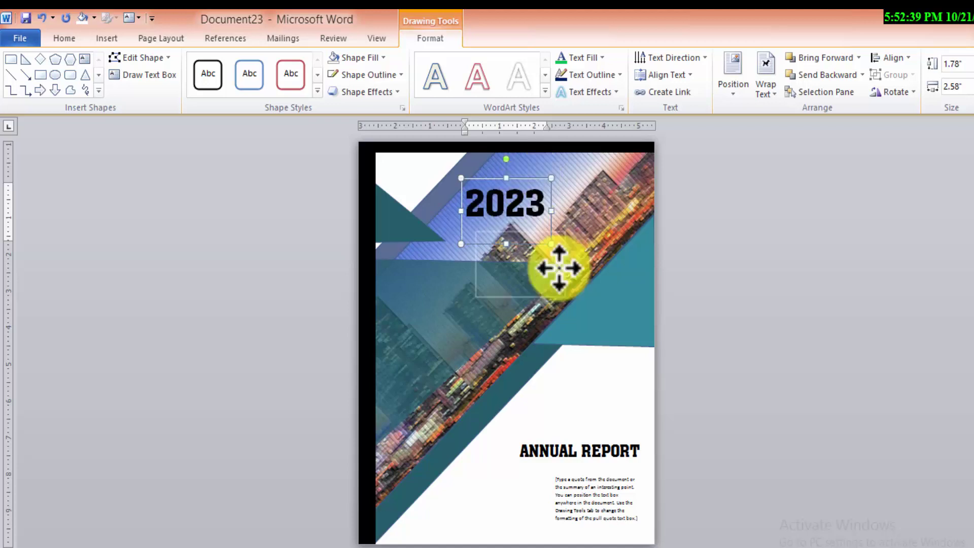
drag(619, 387, 621, 385)
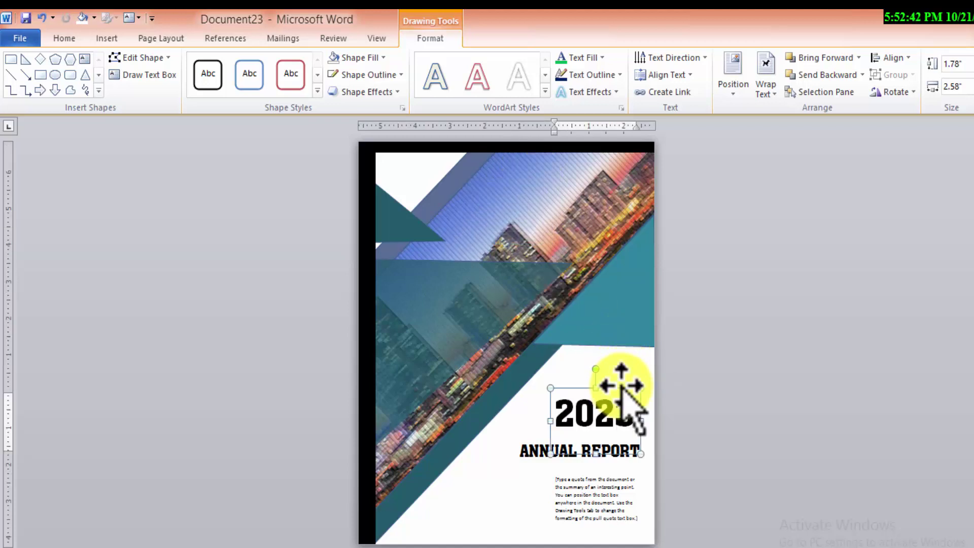
click(643, 365)
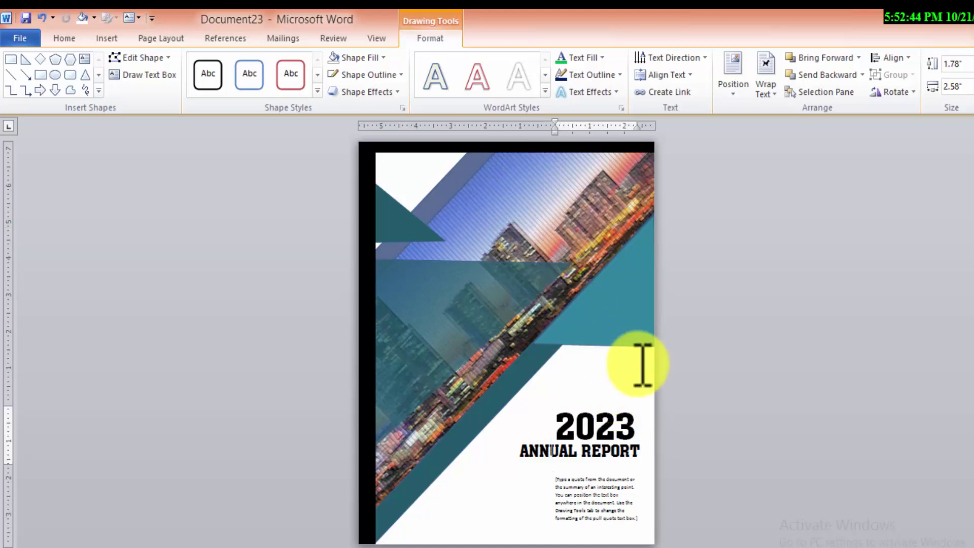
click(619, 413)
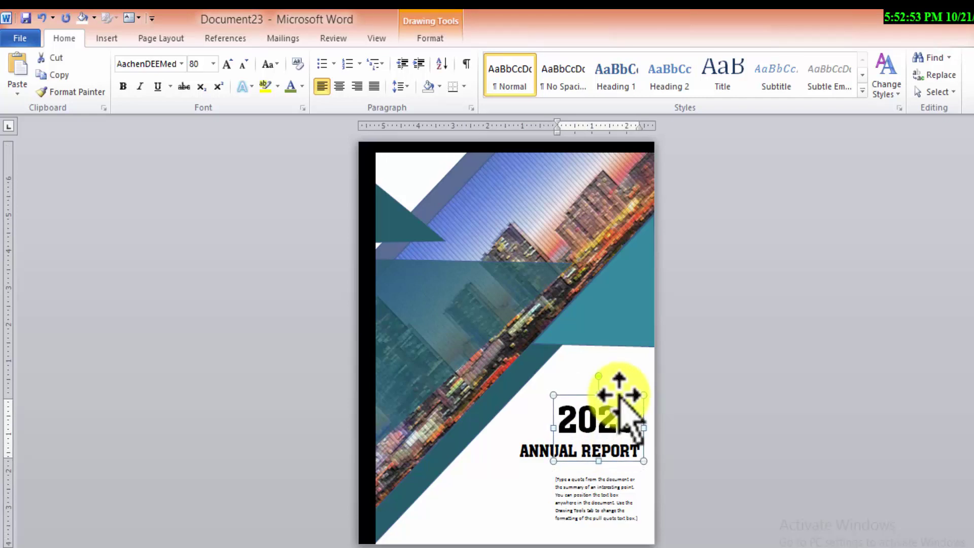
click(644, 385)
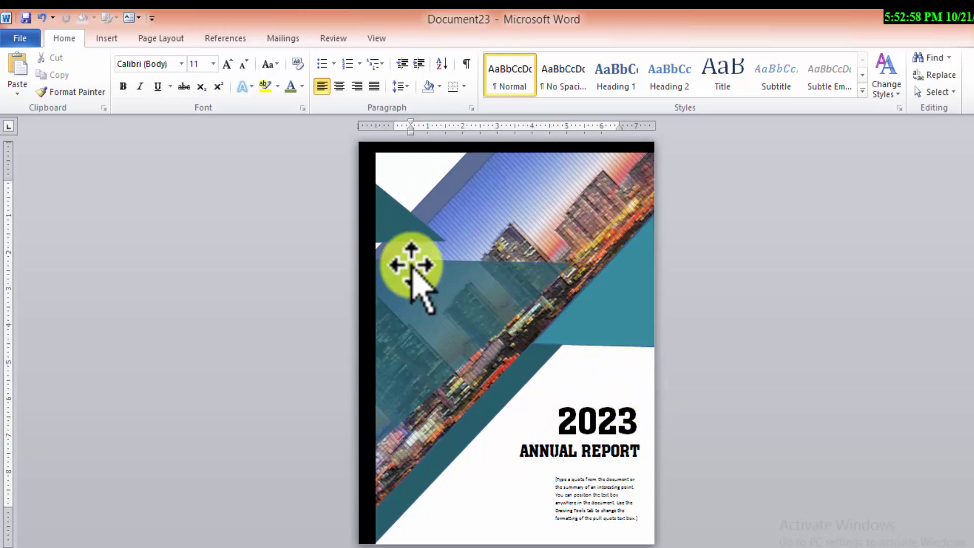
Draw a pentagon over the right side of the city-photo band
click(107, 39)
click(224, 81)
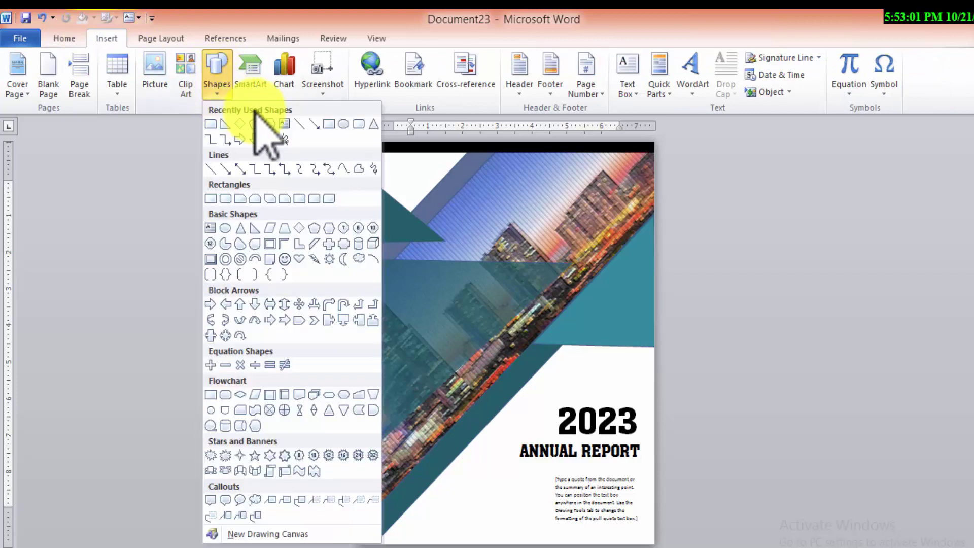
click(255, 124)
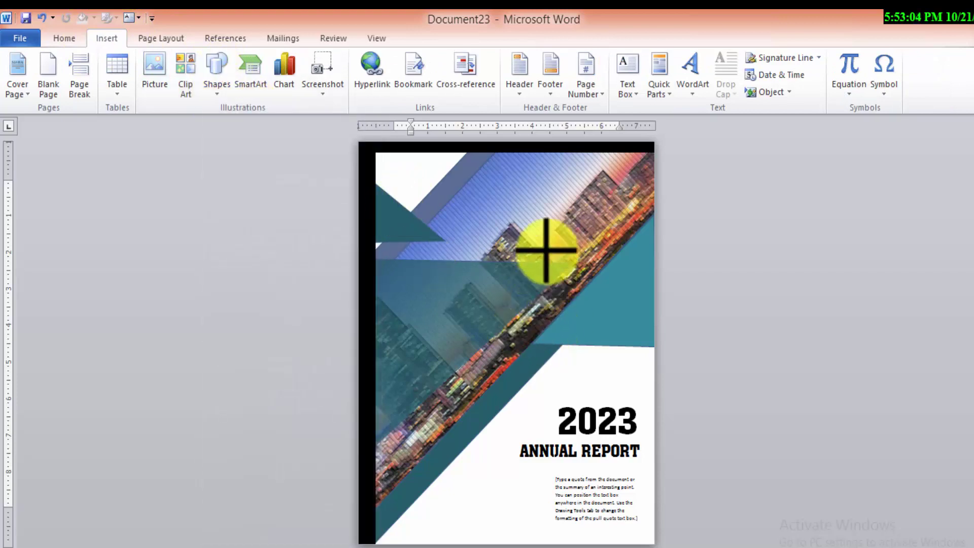
drag(537, 242, 628, 332)
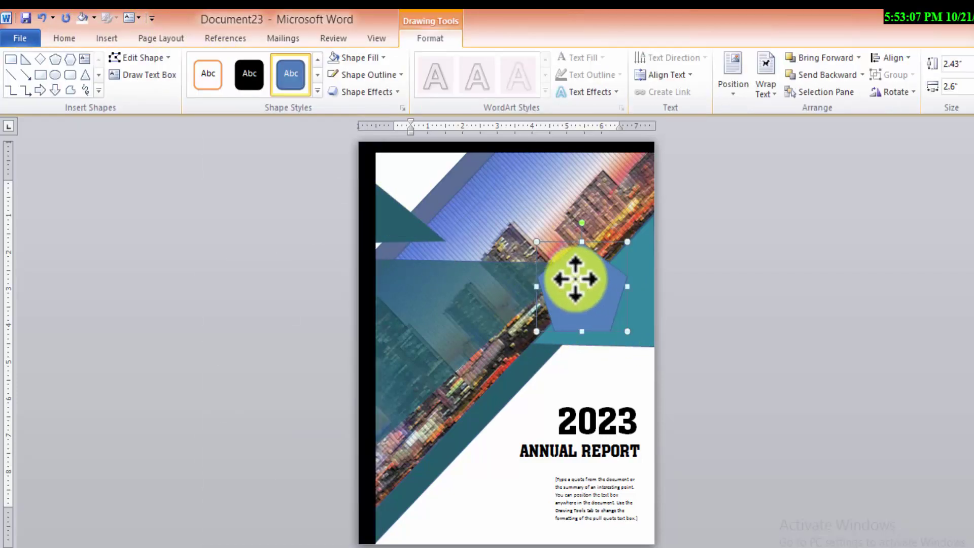
drag(575, 265, 570, 251)
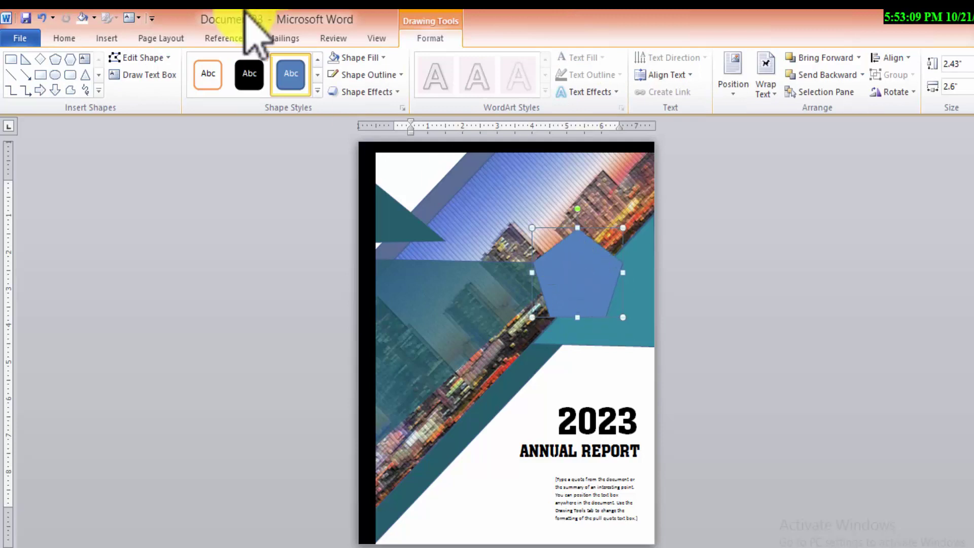
Give the pentagon the black shape style and a 6 pt white outline
click(252, 81)
click(355, 57)
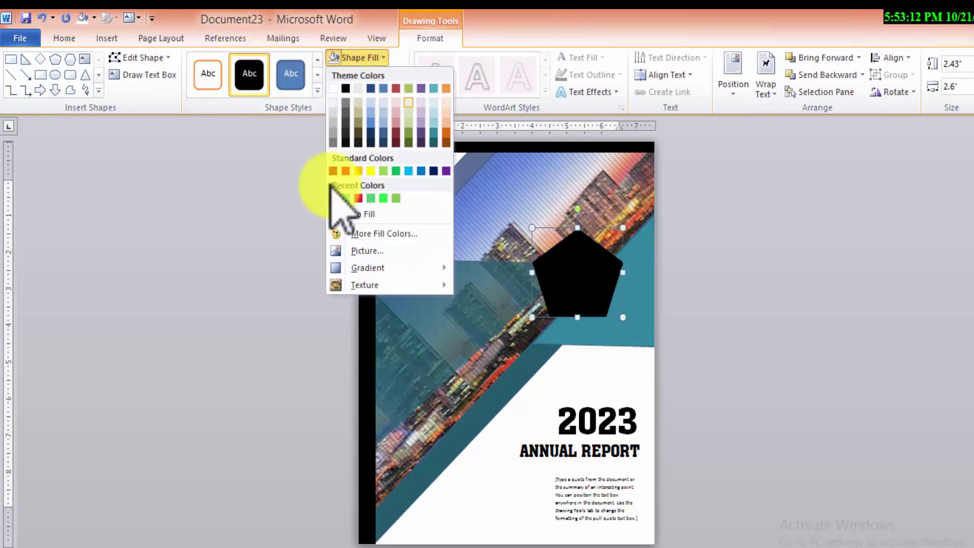
click(333, 199)
click(367, 74)
mouse_move(373, 268)
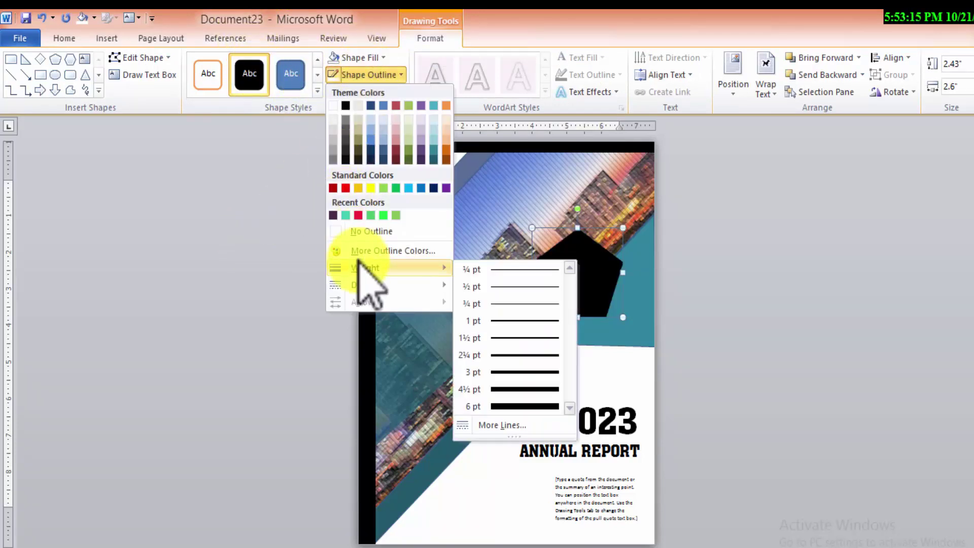
click(527, 401)
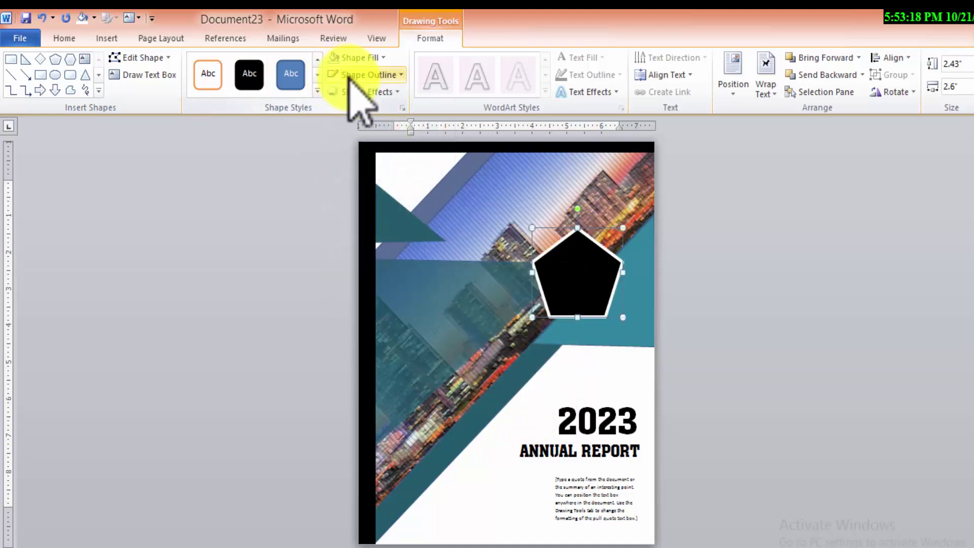
Replace the pentagon's black fill with the city skyline photo via Format Shape > Fill
right_click(595, 304)
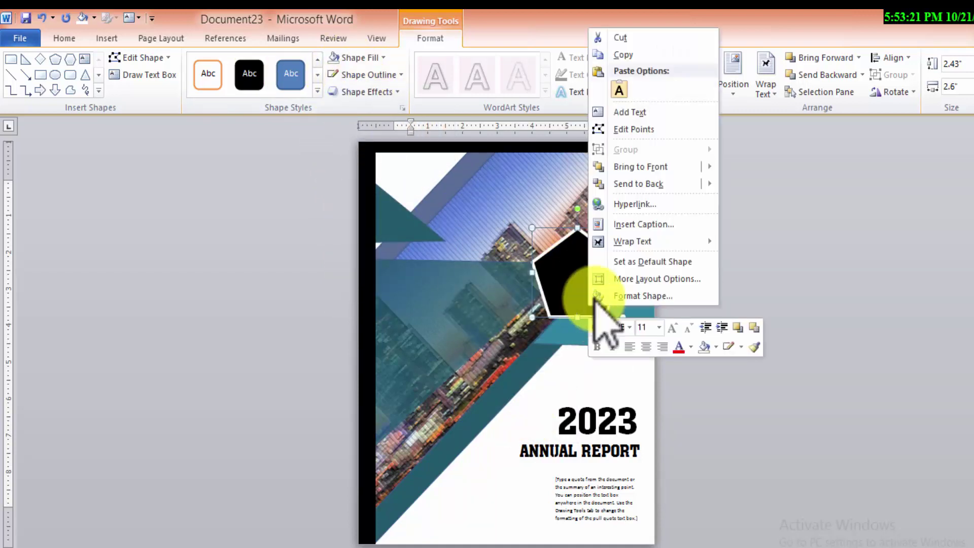
click(622, 278)
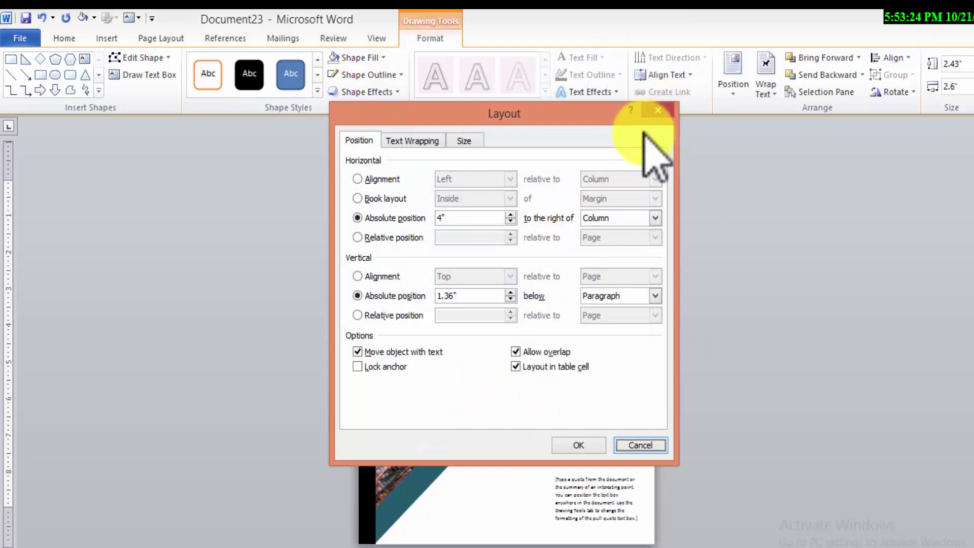
click(654, 112)
right_click(580, 277)
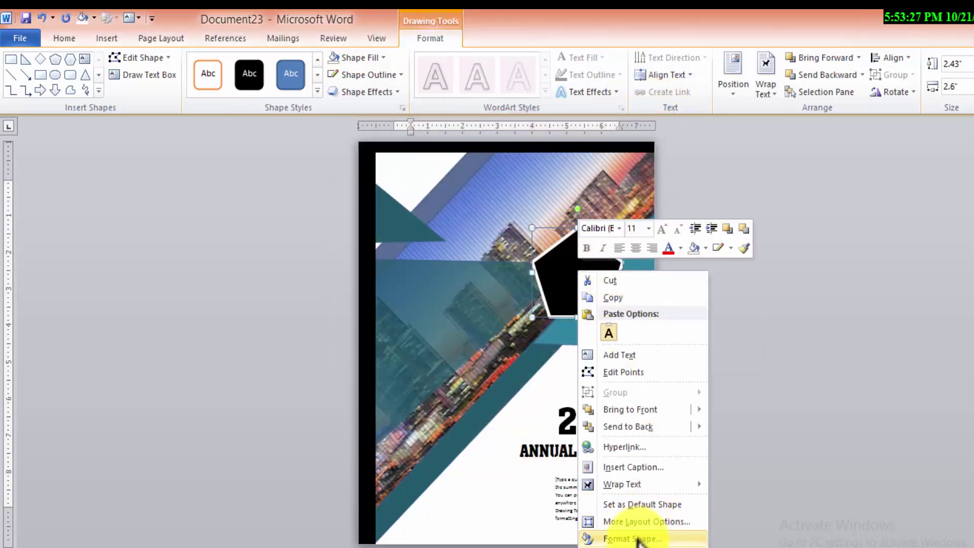
click(653, 539)
click(144, 182)
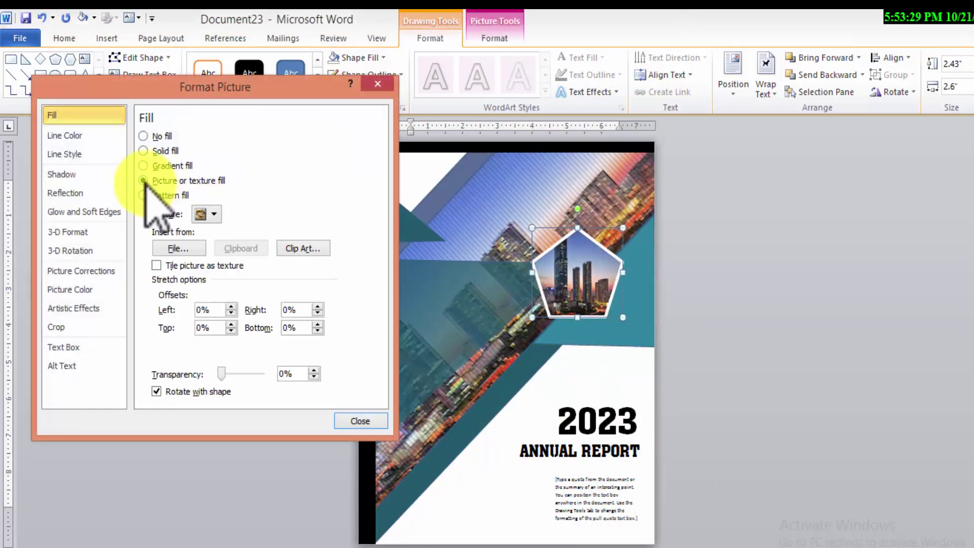
click(356, 420)
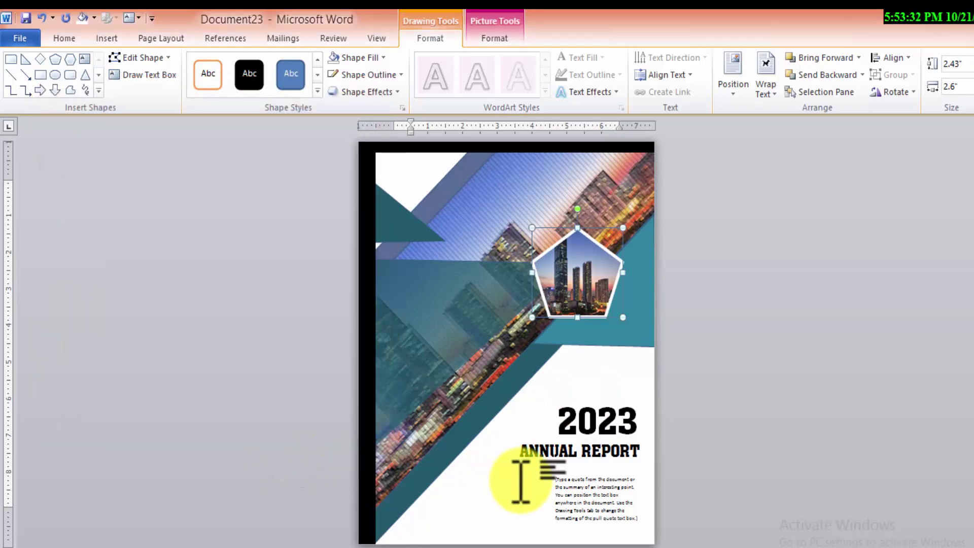